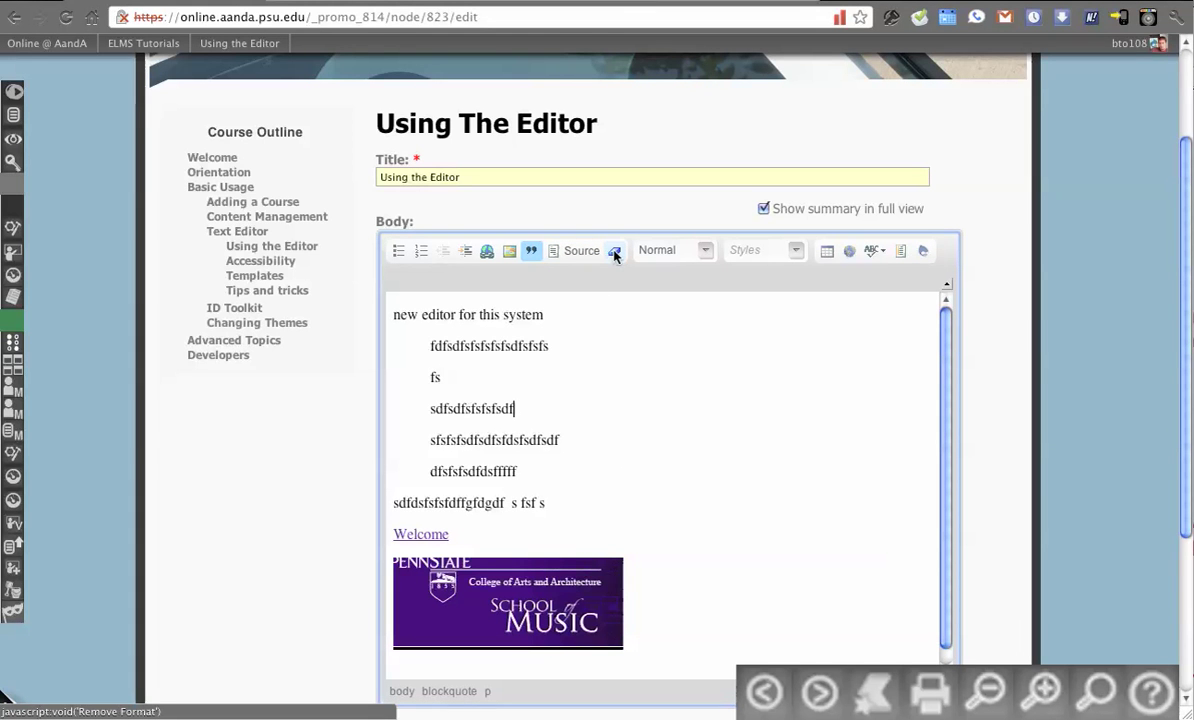
# Step: Bold the word 'system' with Ctrl+B and italicise the word 'this' with Ctrl+I
pyautogui.click(507, 316)
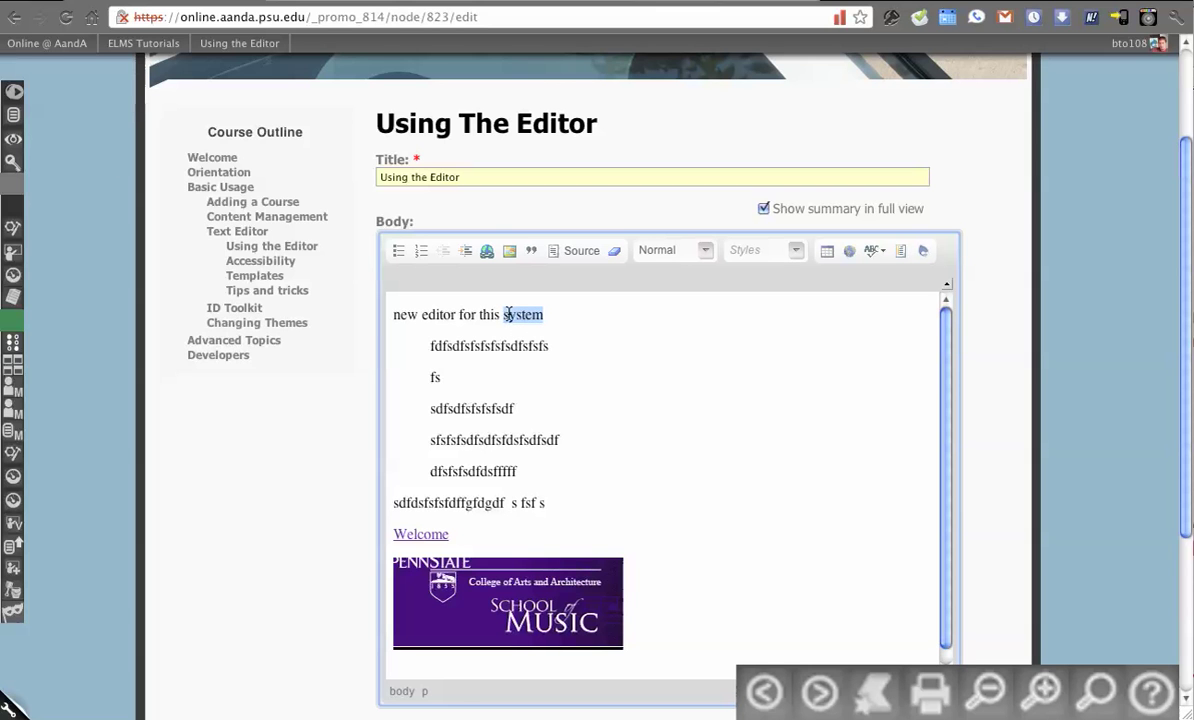
pyautogui.hotkey('ctrl', 'b')
pyautogui.doubleClick(486, 316)
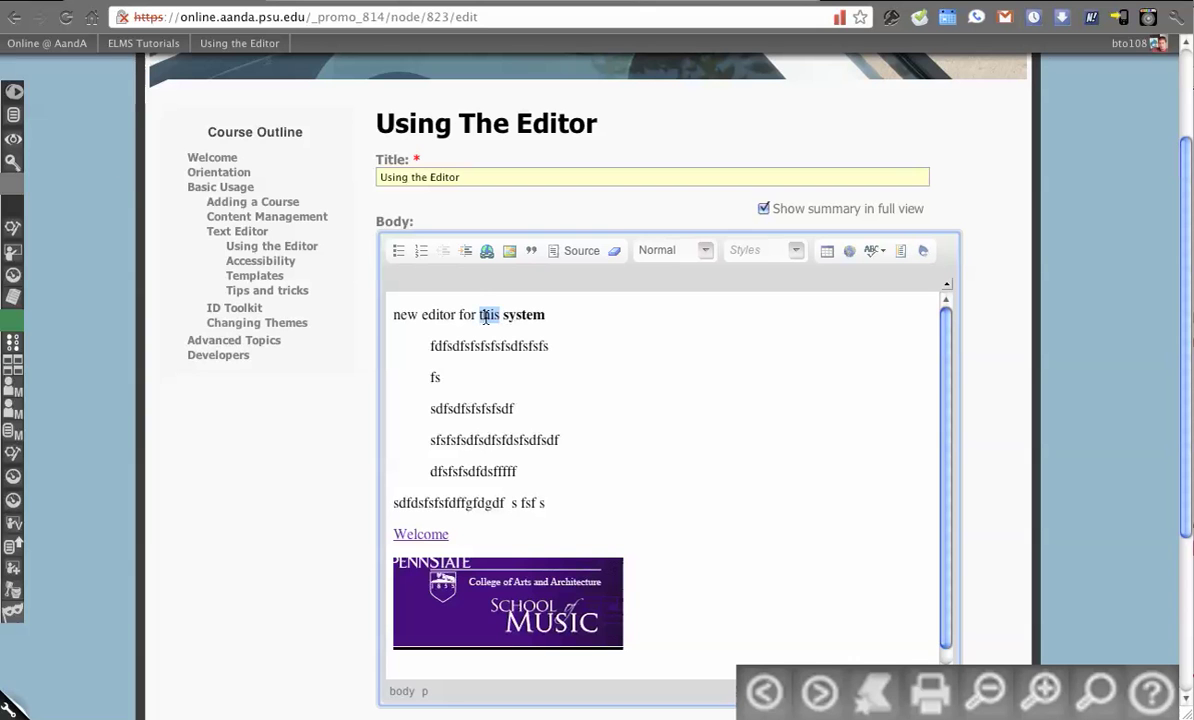
pyautogui.hotkey('ctrl', 'i')
# Step: Check the styles on 'system' and 'this', then move the caret into the indented block
pyautogui.click(533, 315)
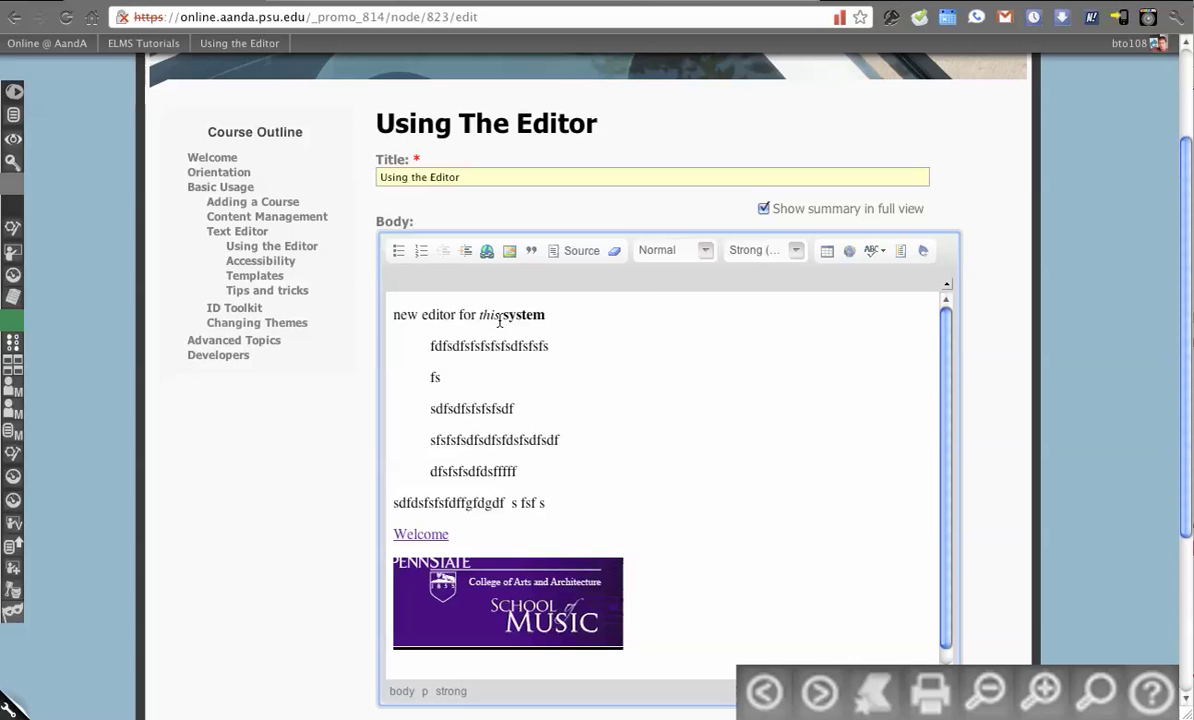
pyautogui.click(557, 325)
pyautogui.click(488, 316)
pyautogui.click(548, 317)
pyautogui.doubleClick(535, 314)
pyautogui.click(584, 352)
pyautogui.press('Down')
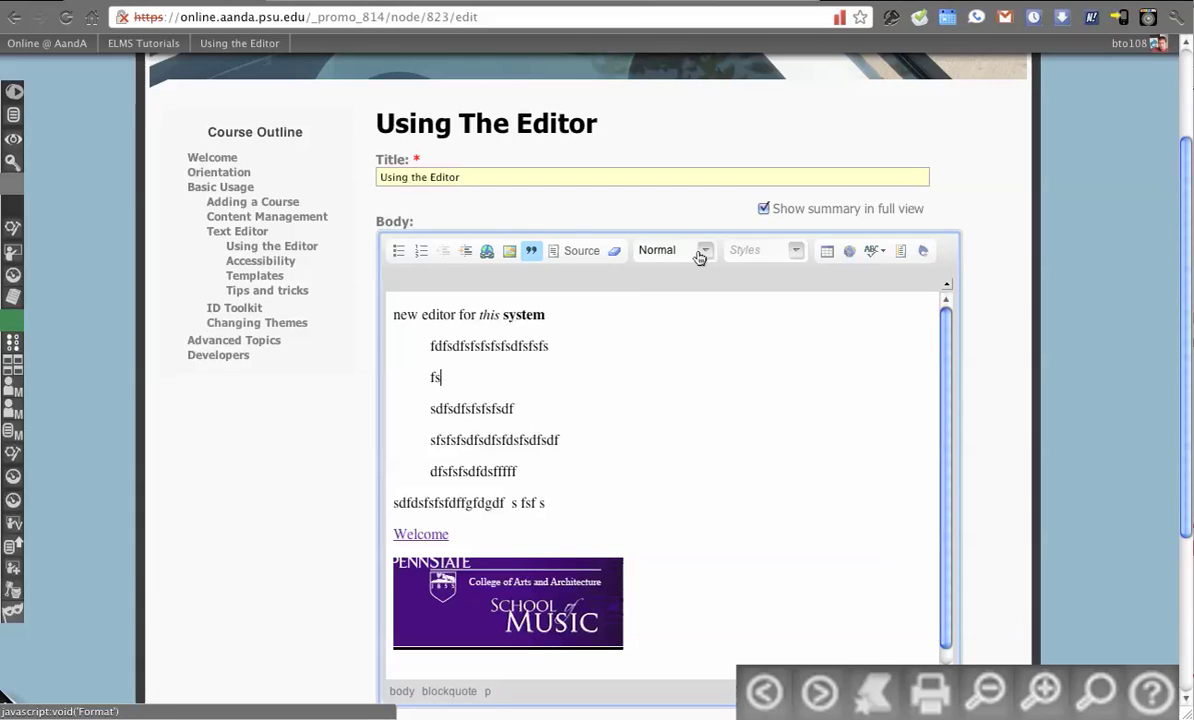
# Step: Insert an empty Normal paragraph above the first body line
pyautogui.click(398, 314)
pyautogui.press('Return')
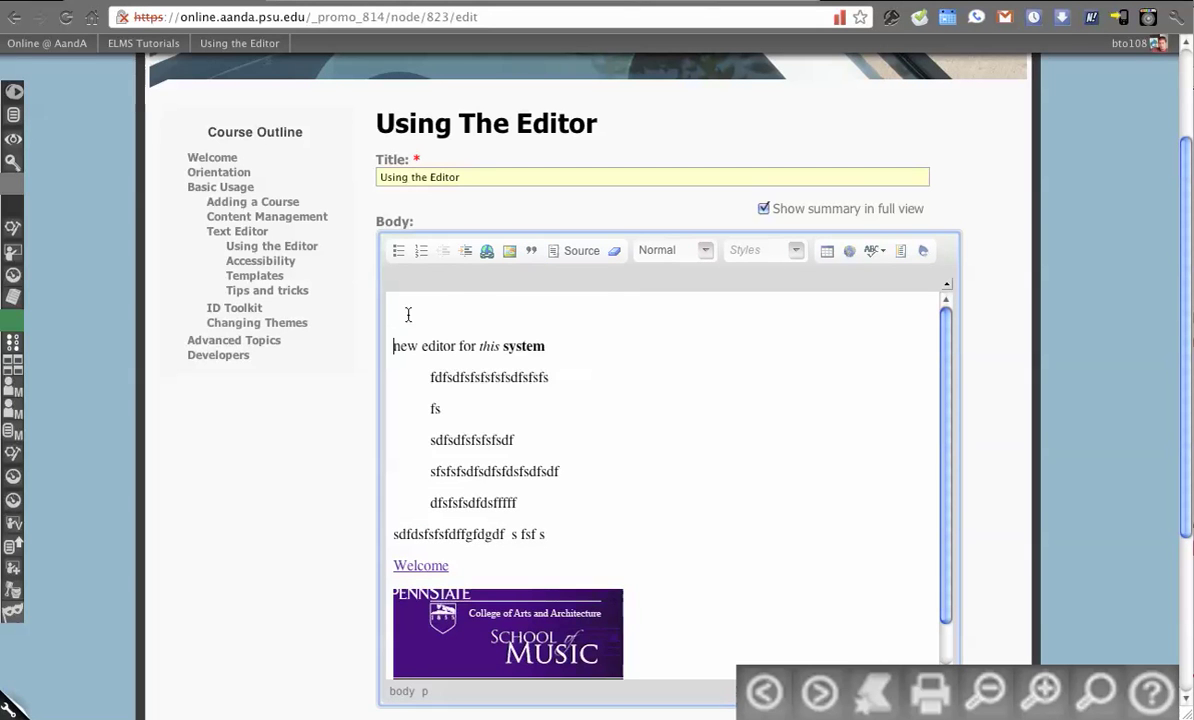
pyautogui.click(704, 251)
pyautogui.click(682, 300)
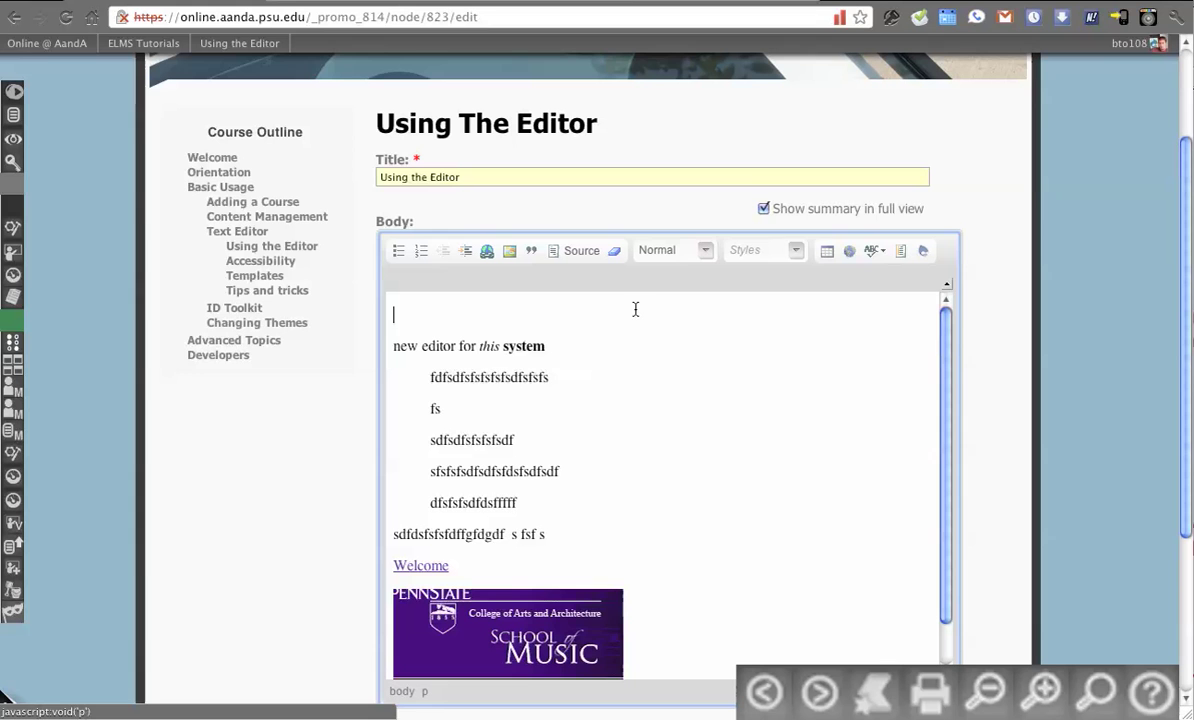
pyautogui.click(705, 252)
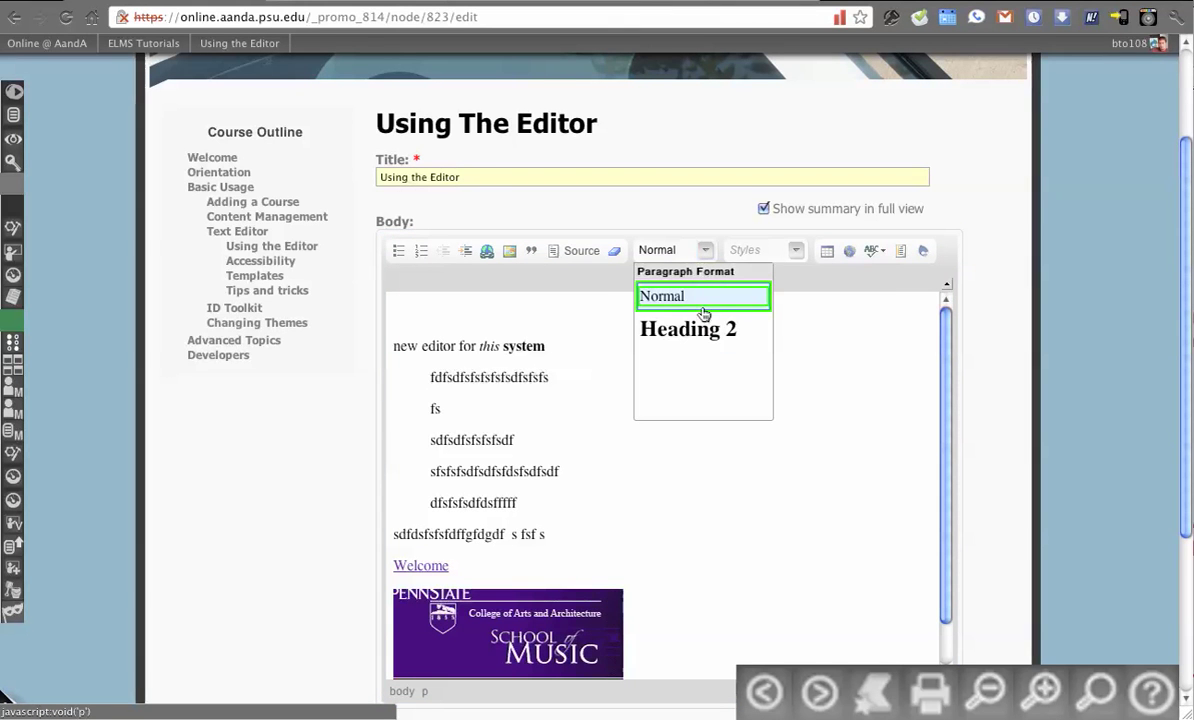
pyautogui.click(504, 332)
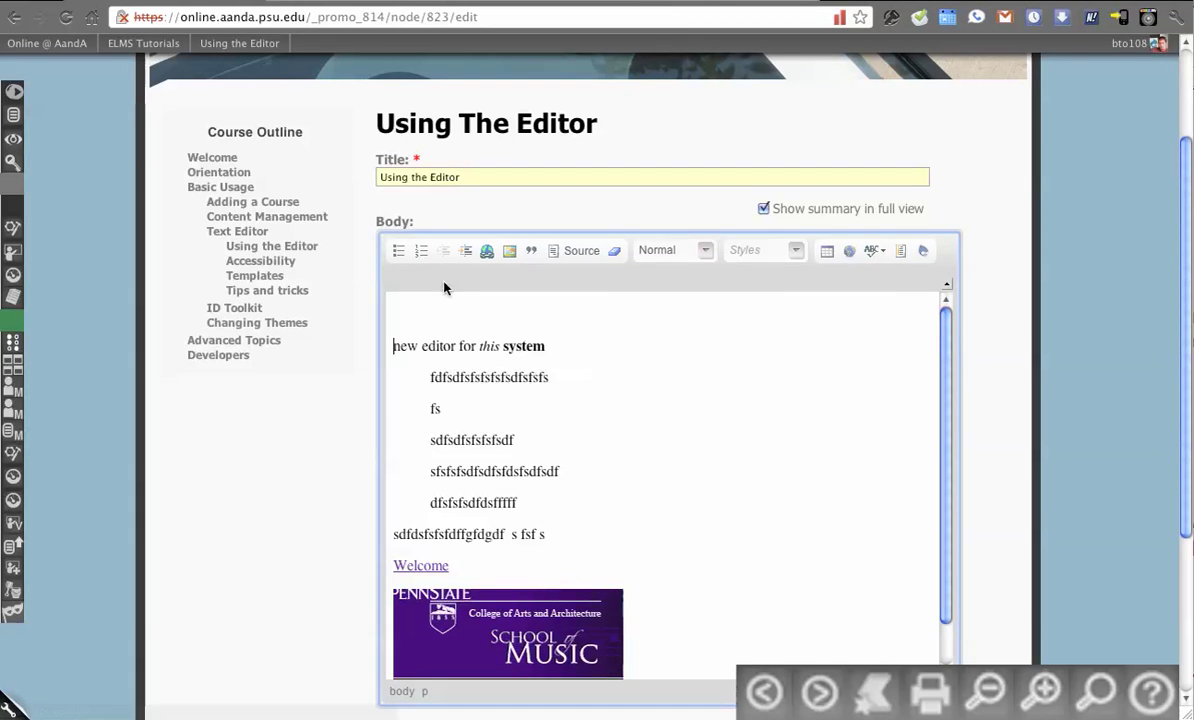
# Step: Make 'new editor for this system' a Heading 2, inspect its source, then revert to Normal
pyautogui.tripleClick(440, 347)
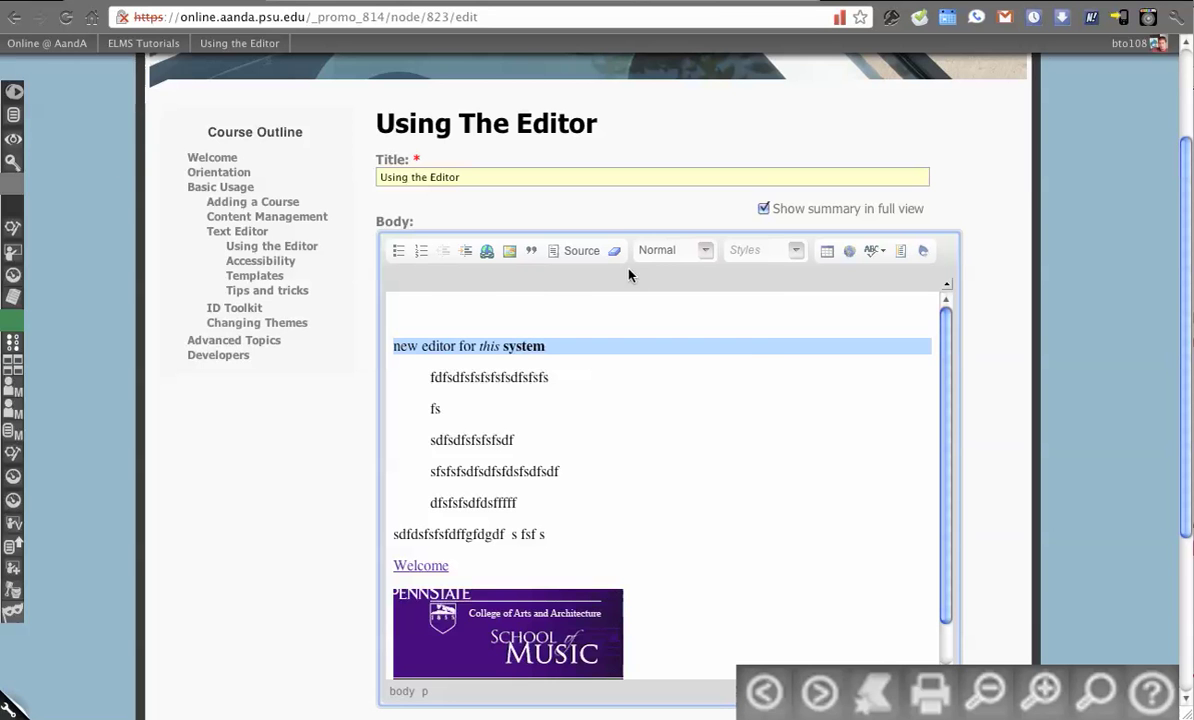
pyautogui.click(705, 250)
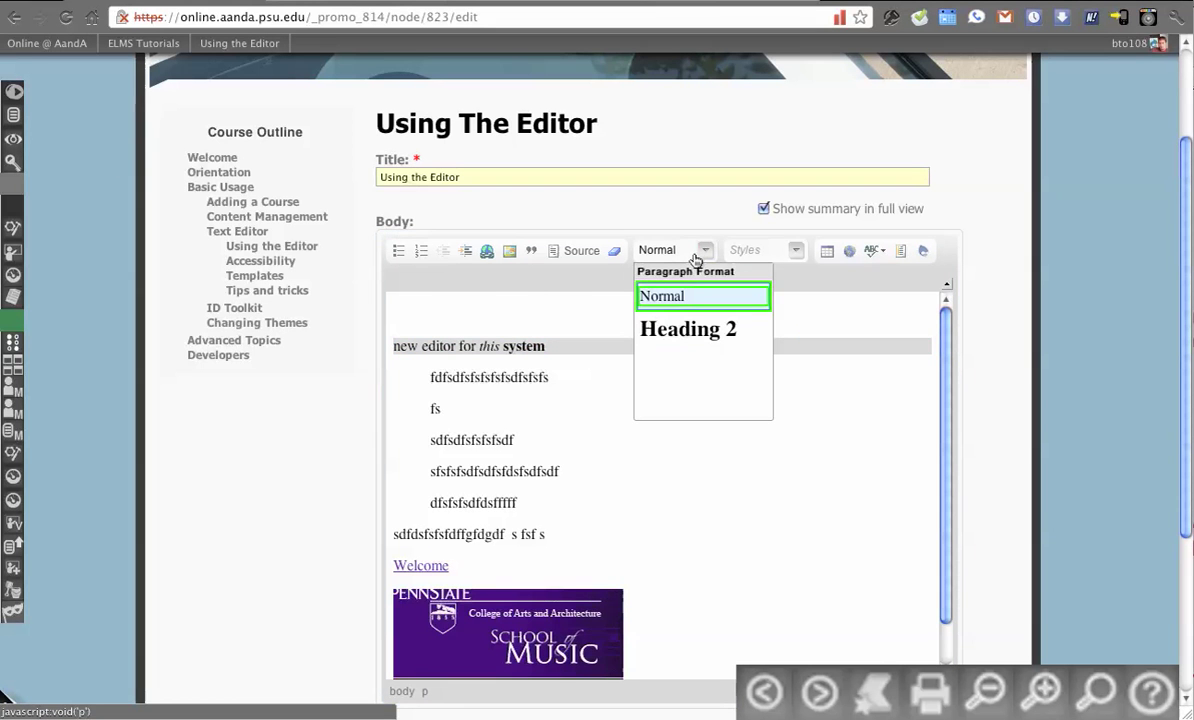
pyautogui.click(688, 331)
pyautogui.click(720, 354)
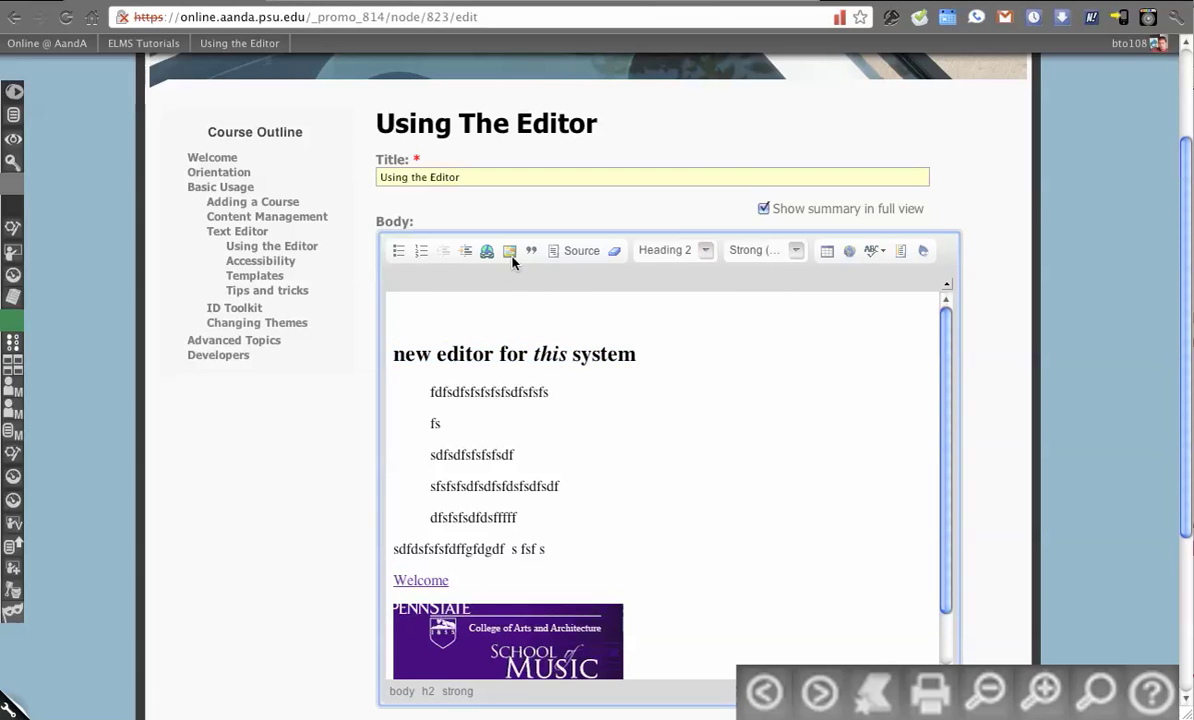
pyautogui.click(579, 251)
pyautogui.moveTo(400, 312); pyautogui.dragTo(879, 322)
pyautogui.click(859, 316)
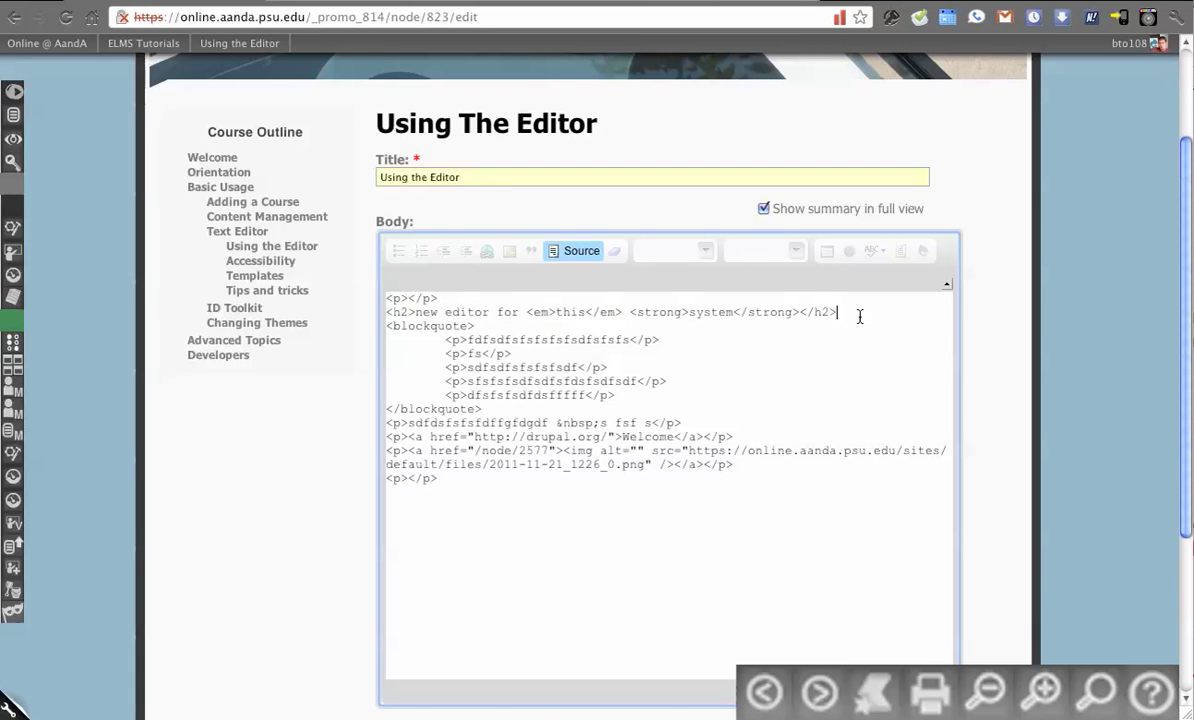
pyautogui.click(576, 251)
pyautogui.tripleClick(439, 333)
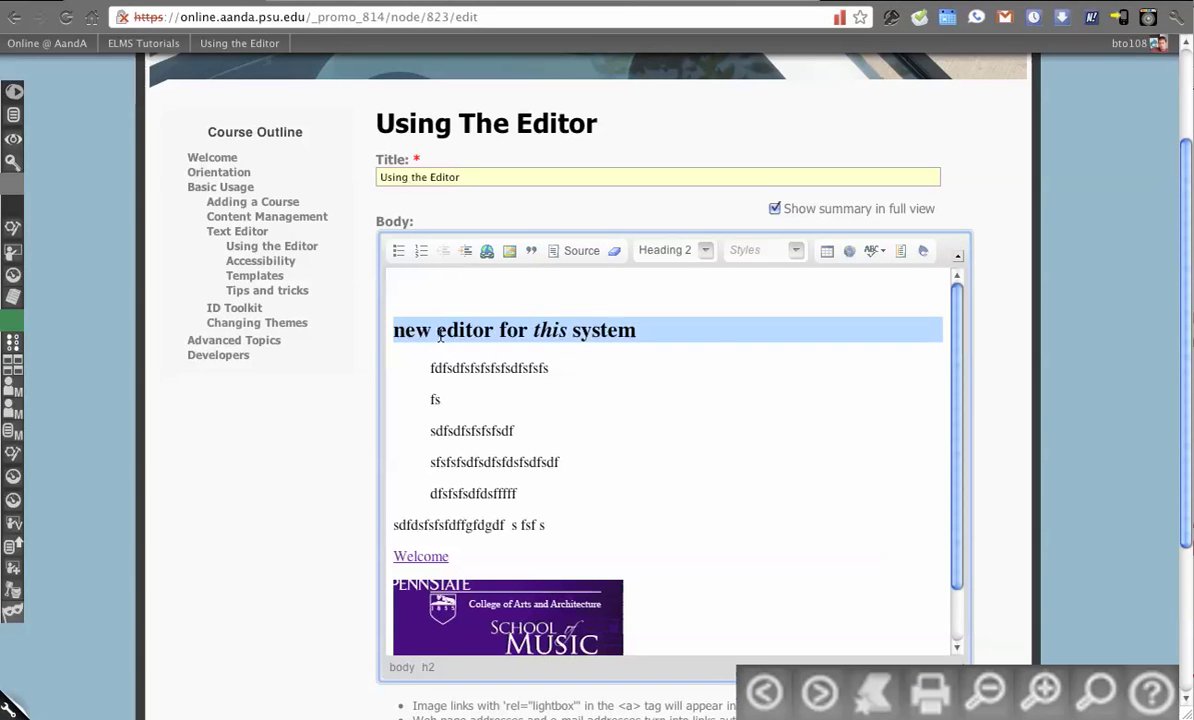
pyautogui.click(645, 250)
pyautogui.click(660, 293)
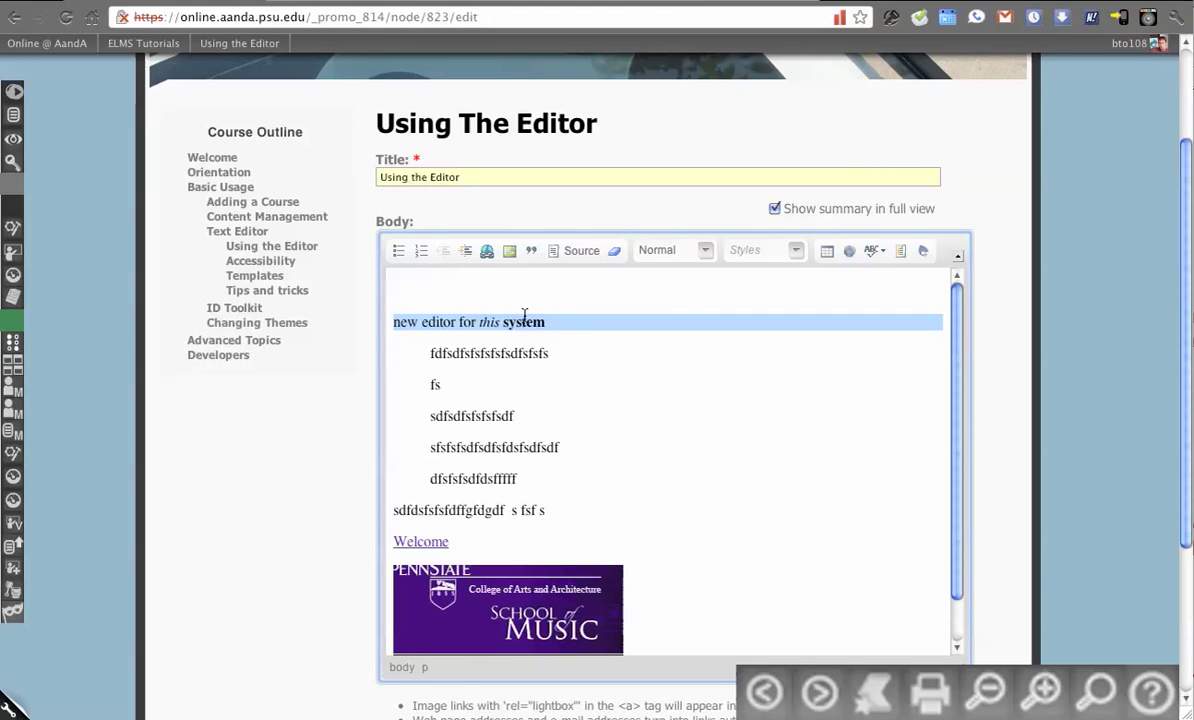
# Step: Unset the Strong (bold) style on 'system' from the Styles list, keeping 'this' italic
pyautogui.click(562, 323)
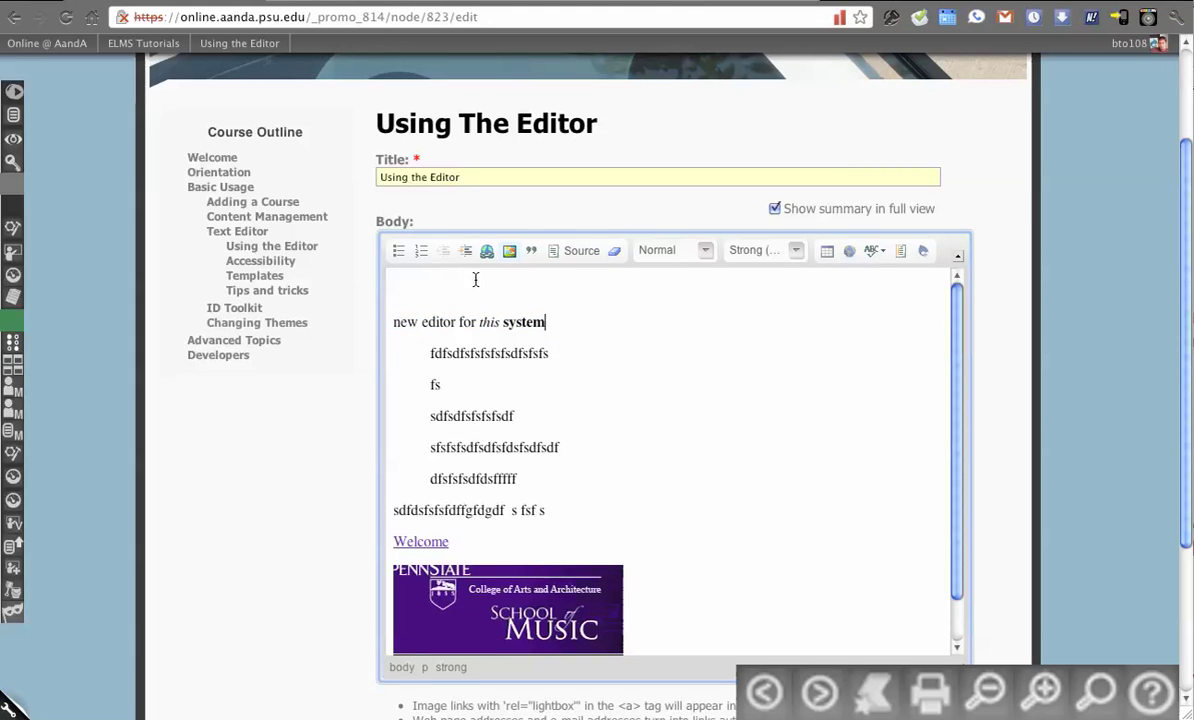
pyautogui.click(773, 251)
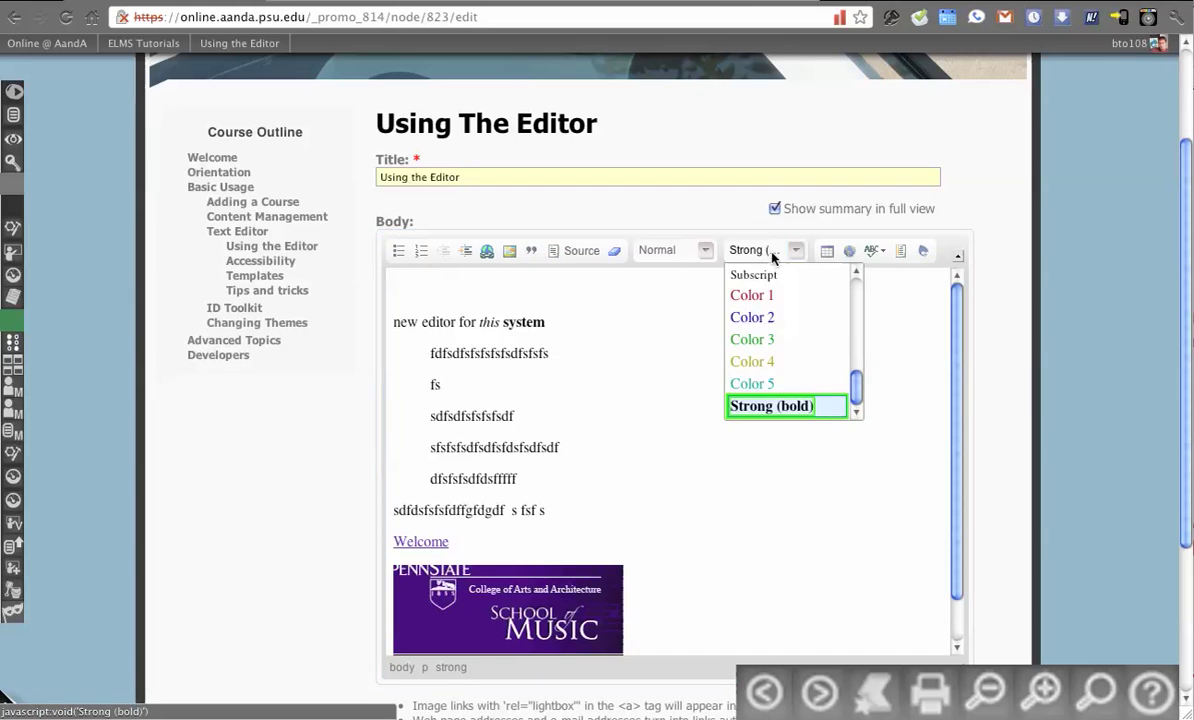
pyautogui.click(780, 405)
pyautogui.click(527, 321)
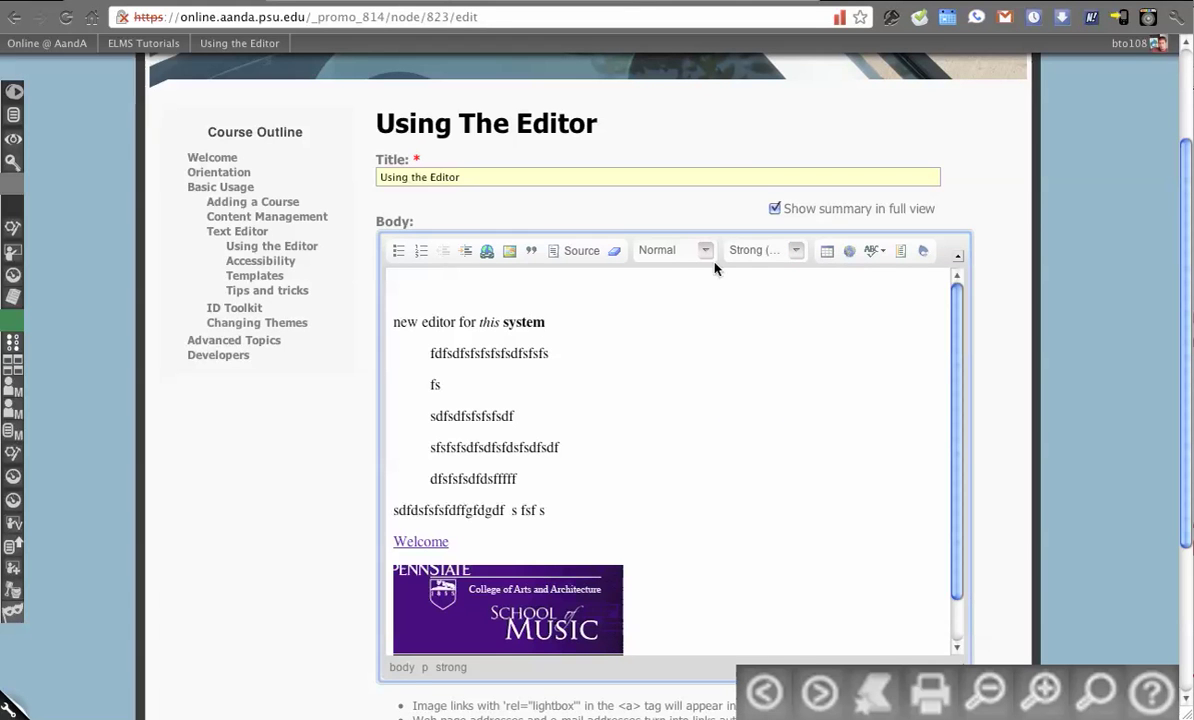
pyautogui.click(795, 250)
pyautogui.click(775, 407)
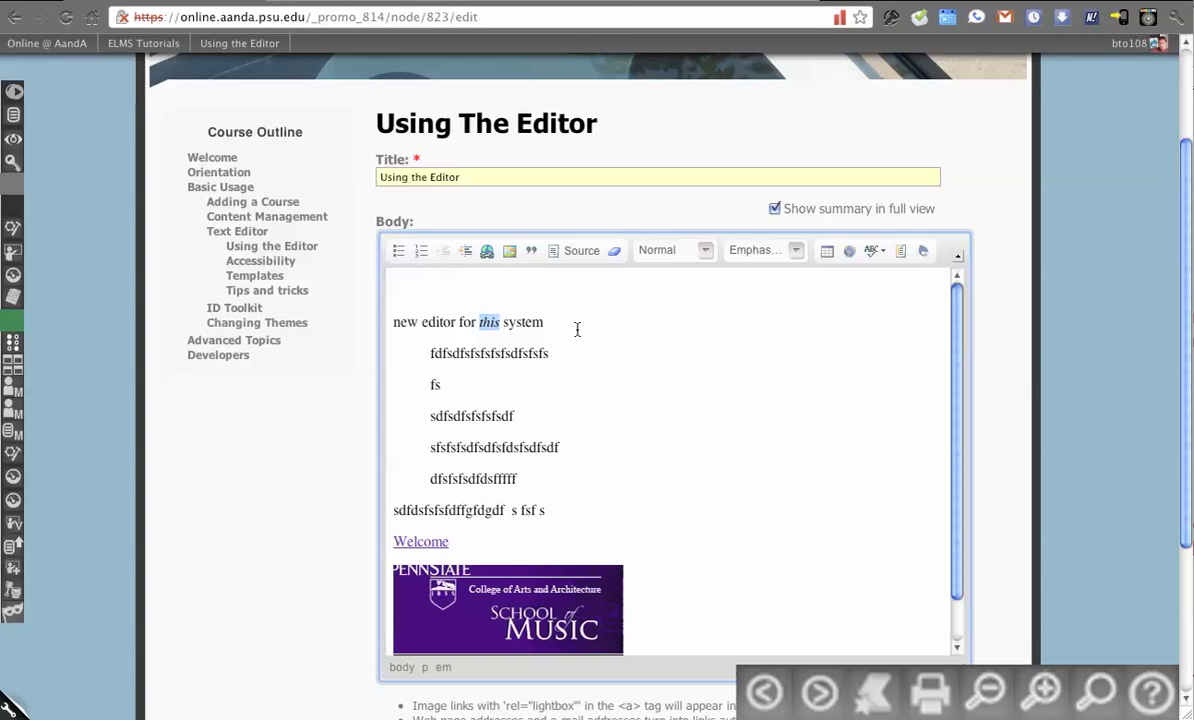
# Step: Turn the first line into a Heading 2 and strip its italic formatting
pyautogui.click(546, 323)
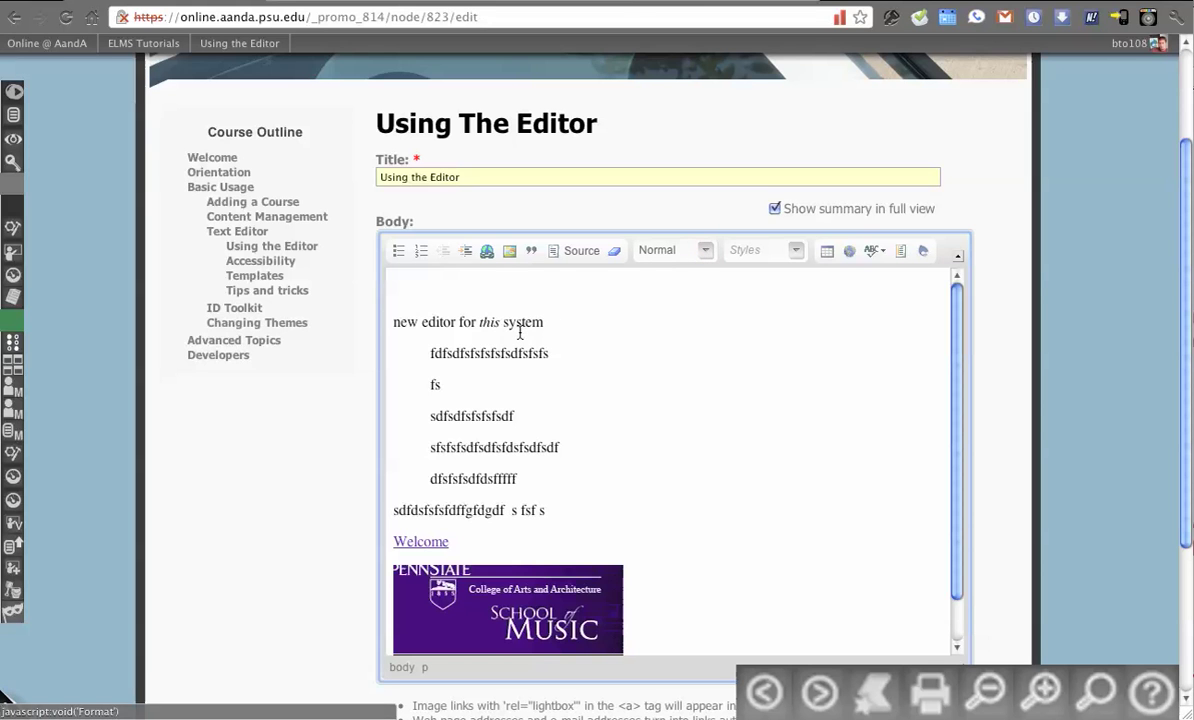
pyautogui.moveTo(555, 322); pyautogui.dragTo(395, 325)
pyautogui.click(660, 250)
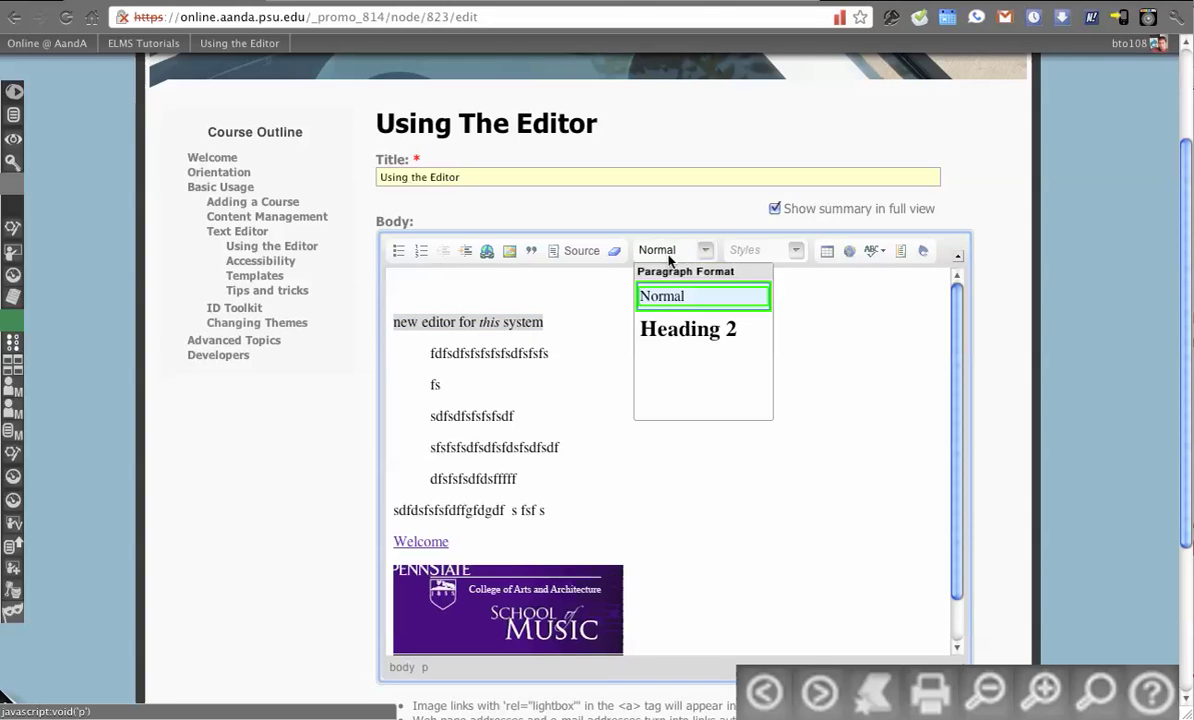
pyautogui.click(675, 322)
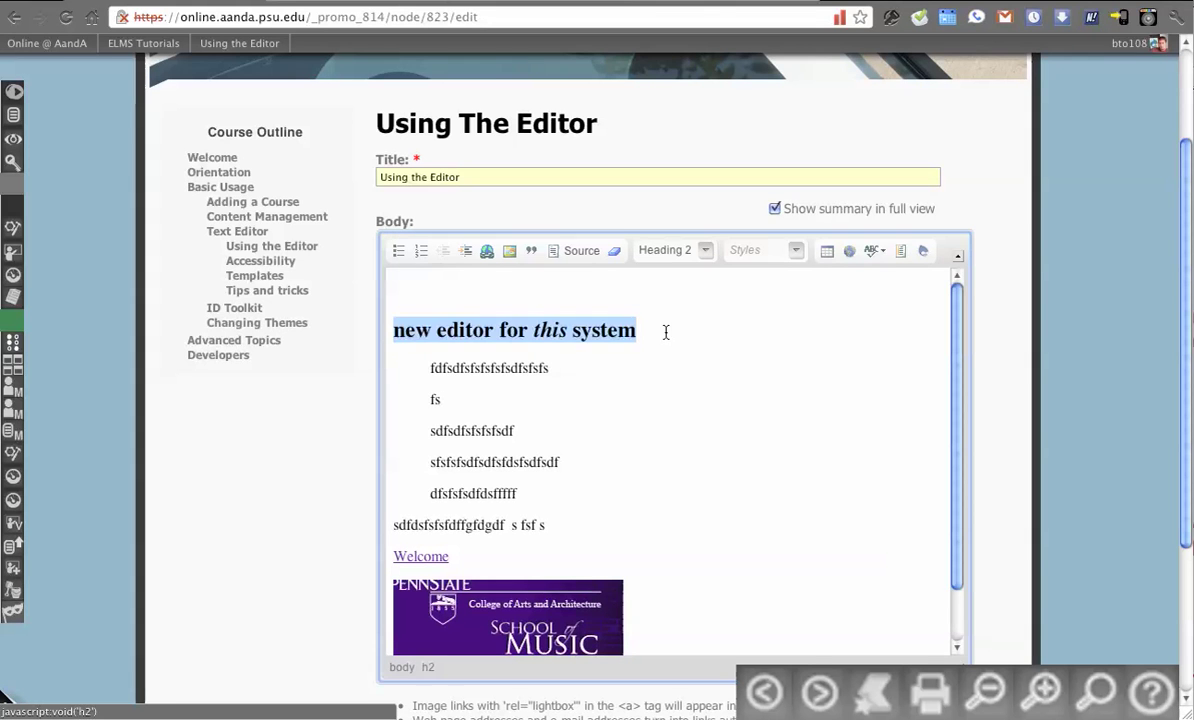
pyautogui.doubleClick(573, 341)
pyautogui.tripleClick(500, 338)
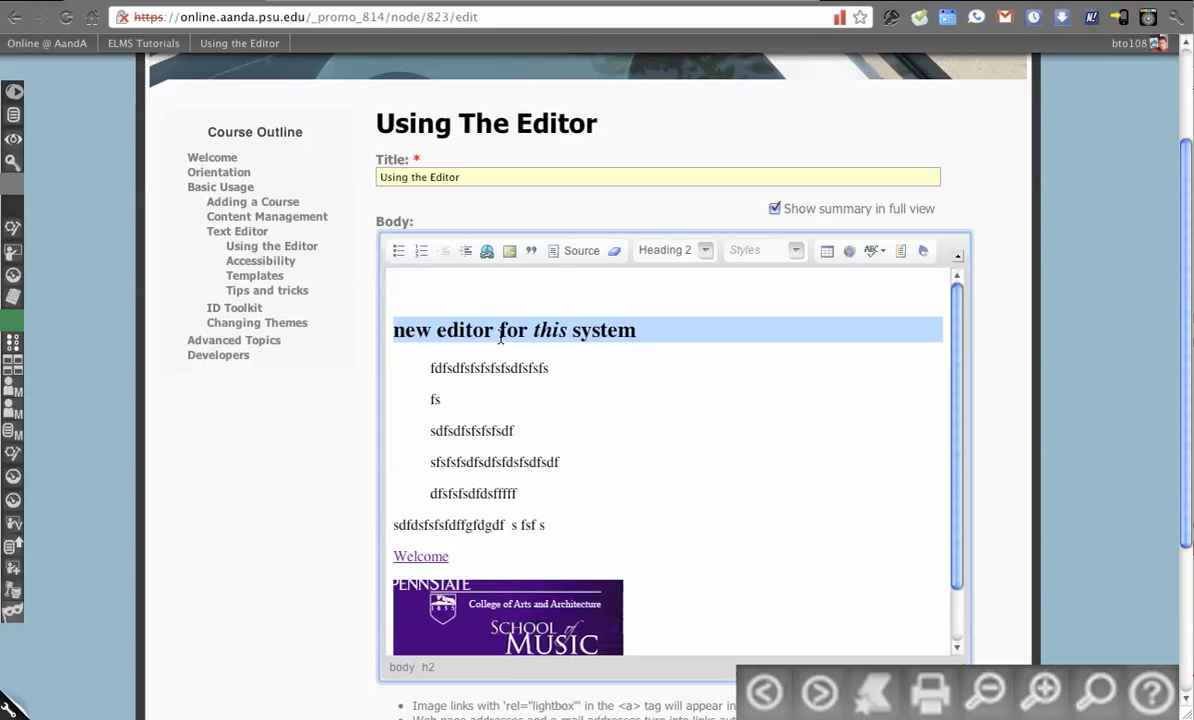
pyautogui.click(615, 251)
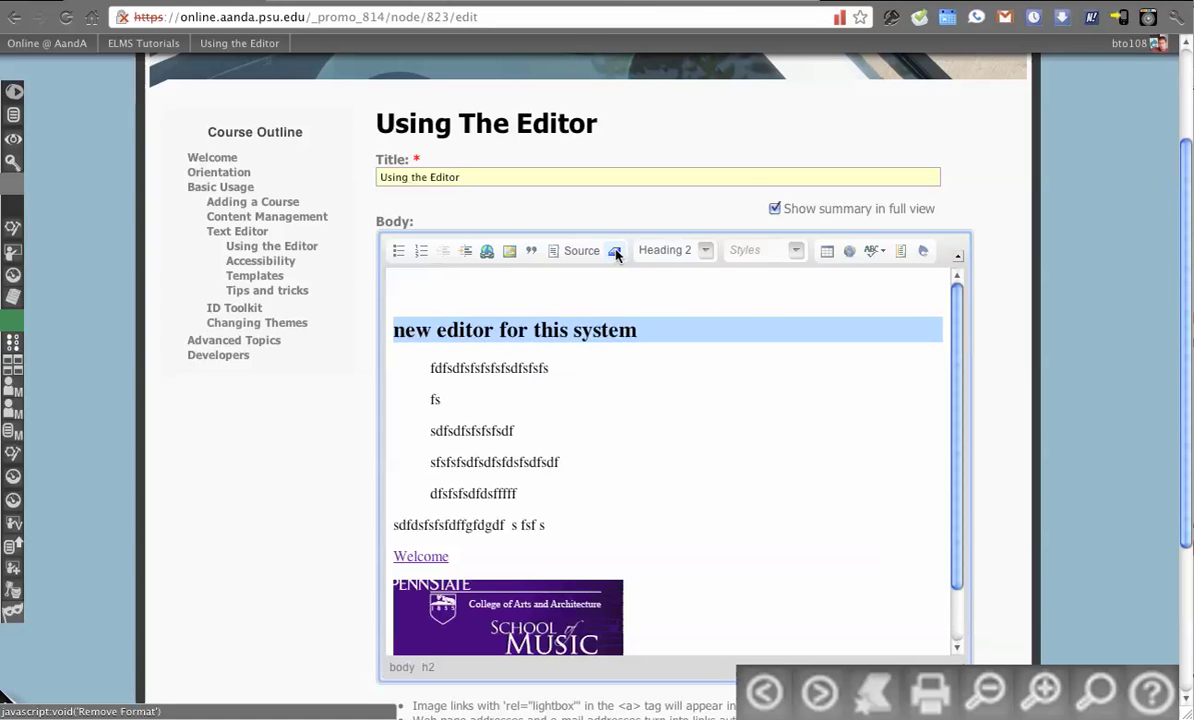
pyautogui.click(619, 330)
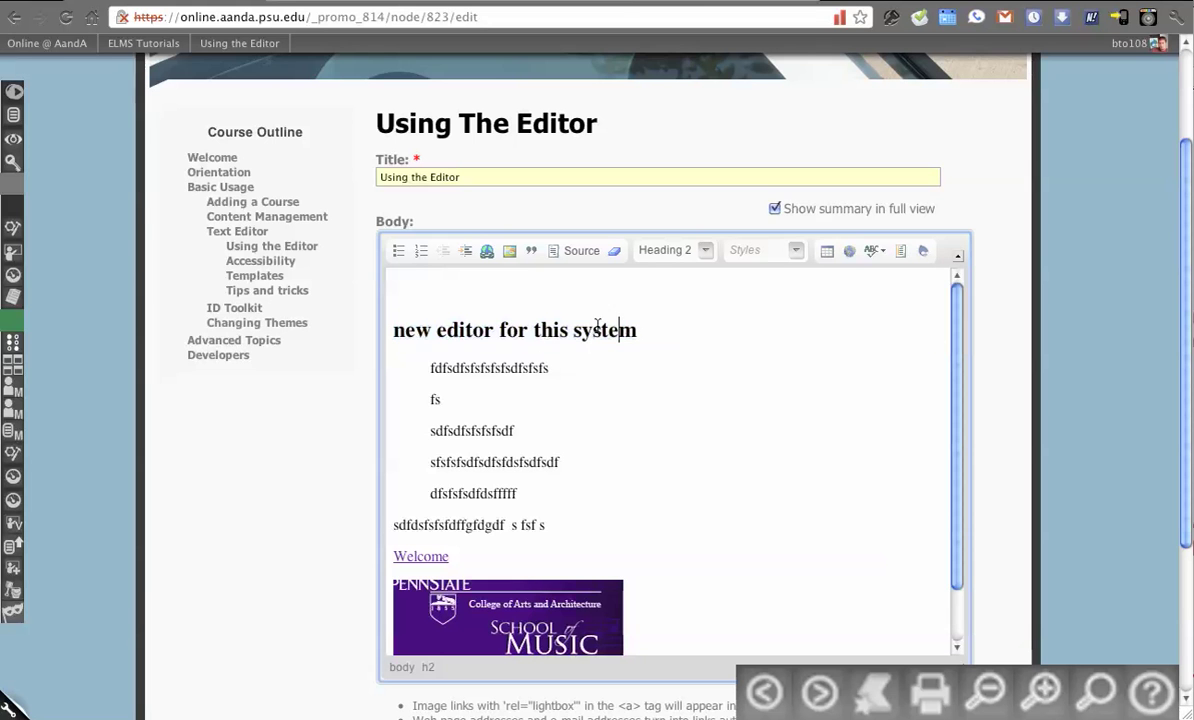
# Step: Inspect the heading's HTML source, then make the whole heading bold
pyautogui.click(580, 251)
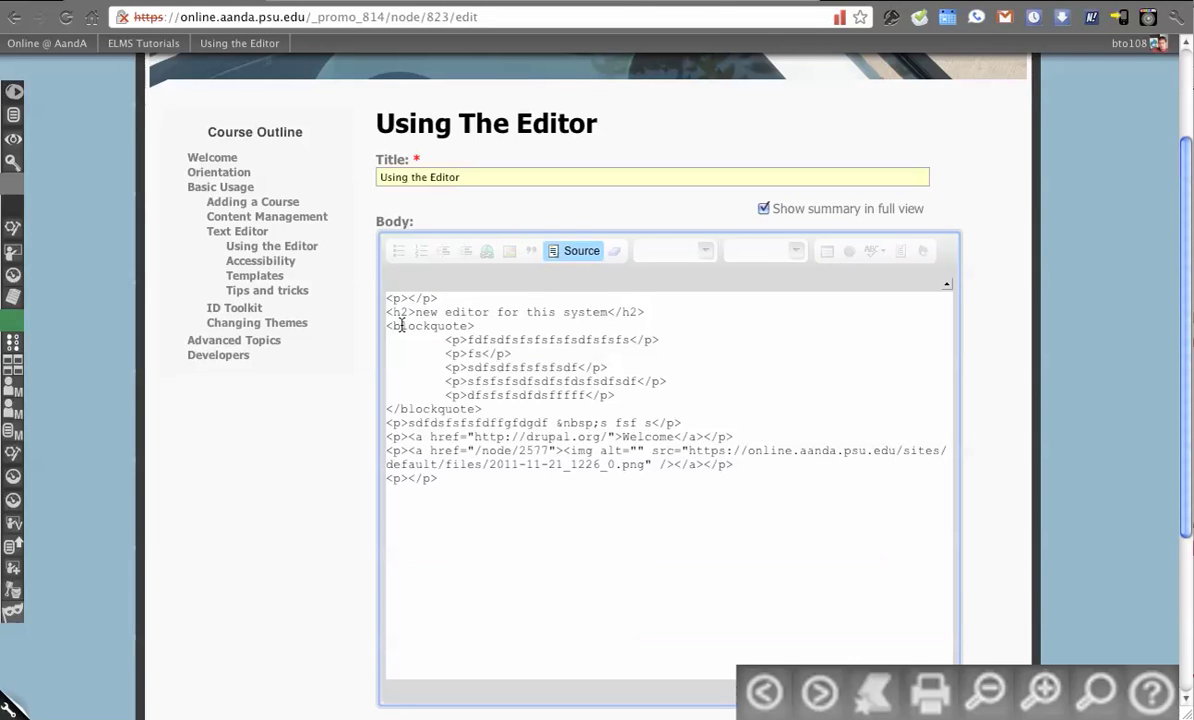
pyautogui.moveTo(474, 313); pyautogui.dragTo(385, 310)
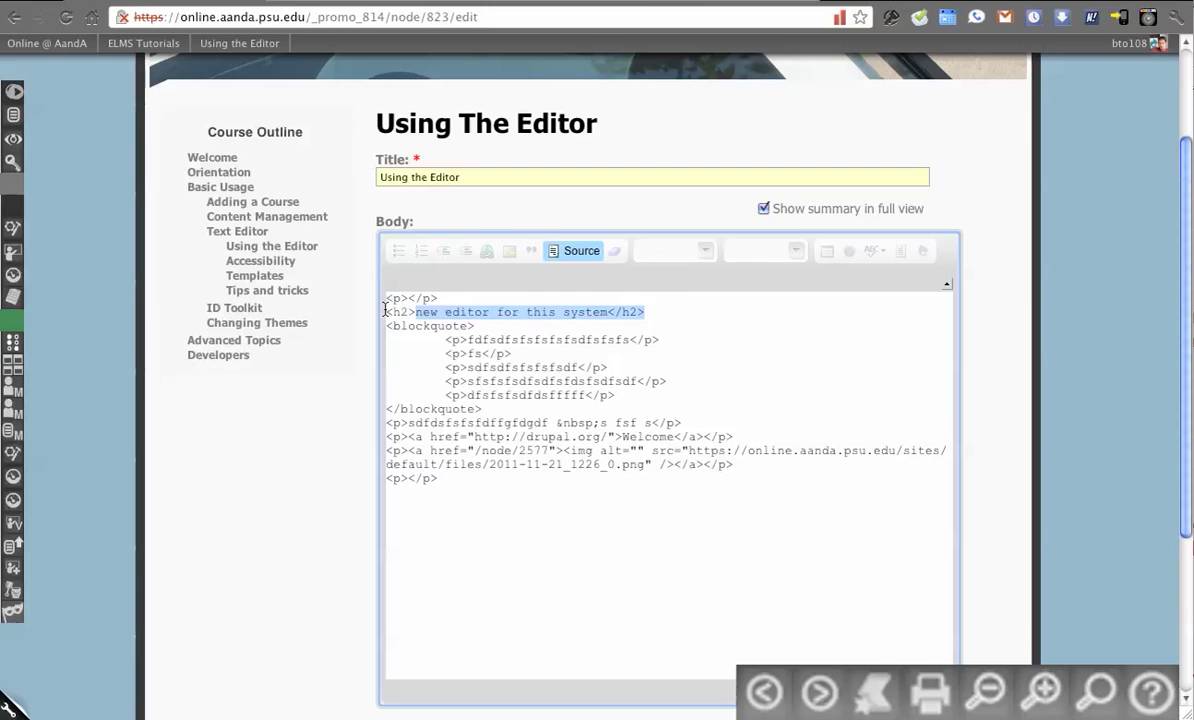
pyautogui.click(484, 313)
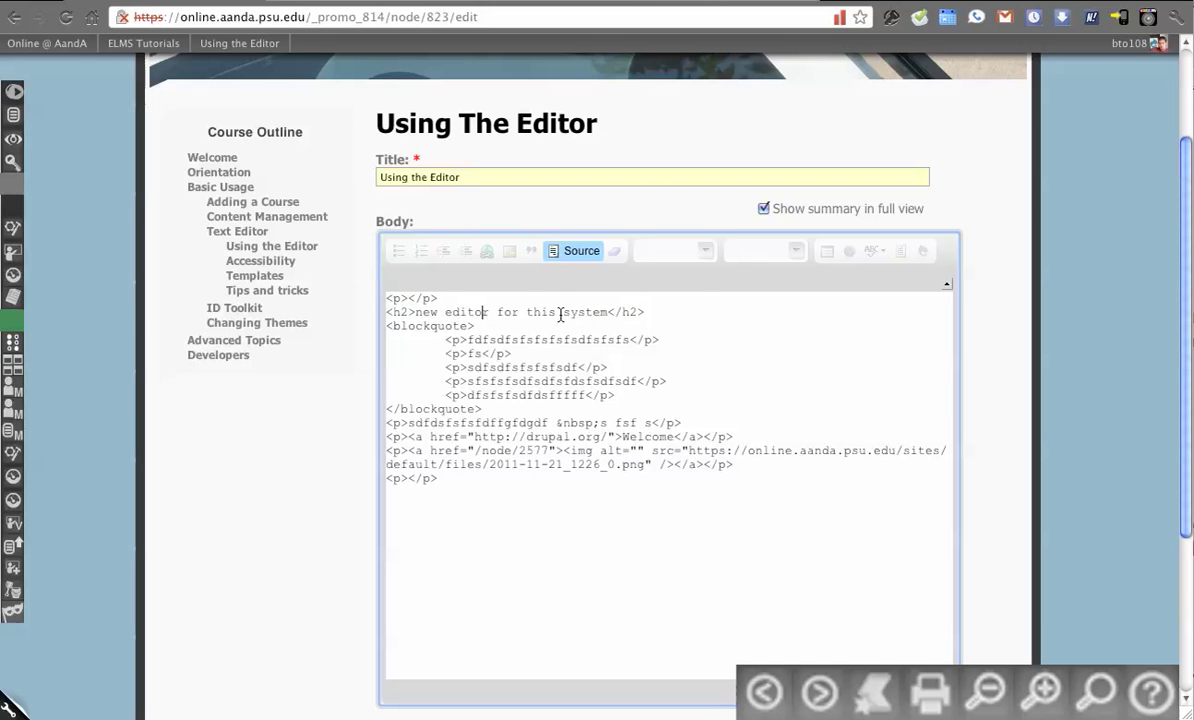
pyautogui.click(580, 251)
pyautogui.tripleClick(590, 354)
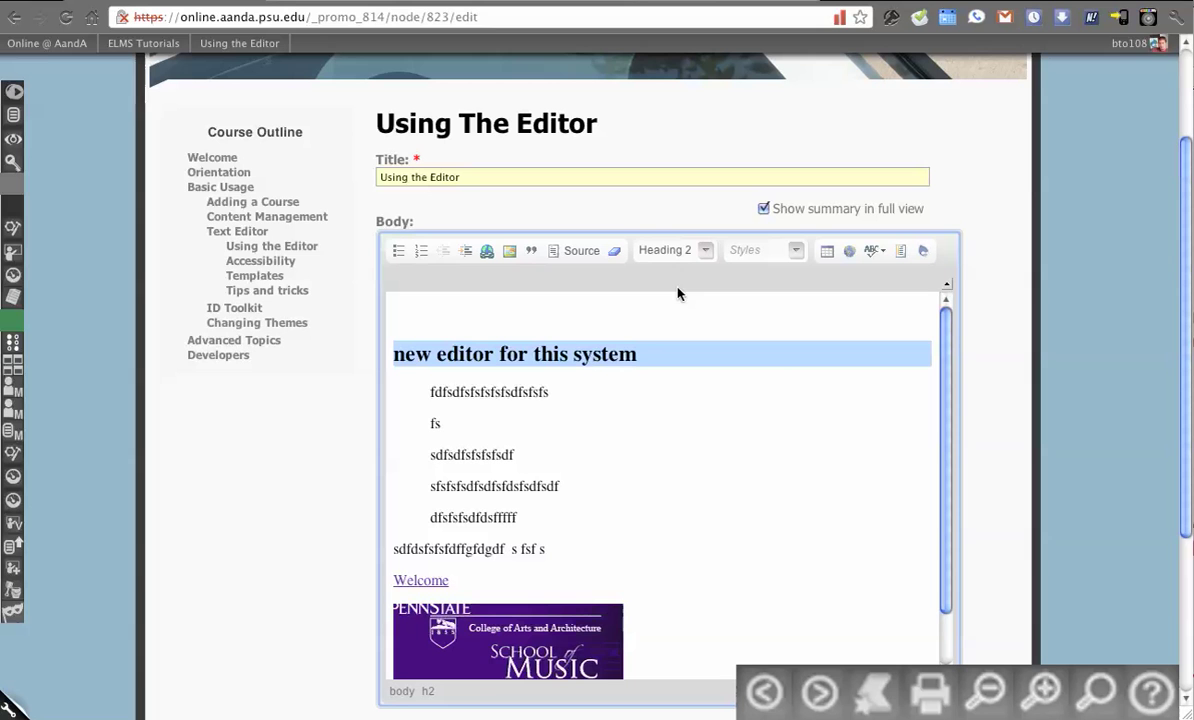
pyautogui.hotkey('ctrl', 'b')
pyautogui.click(640, 354)
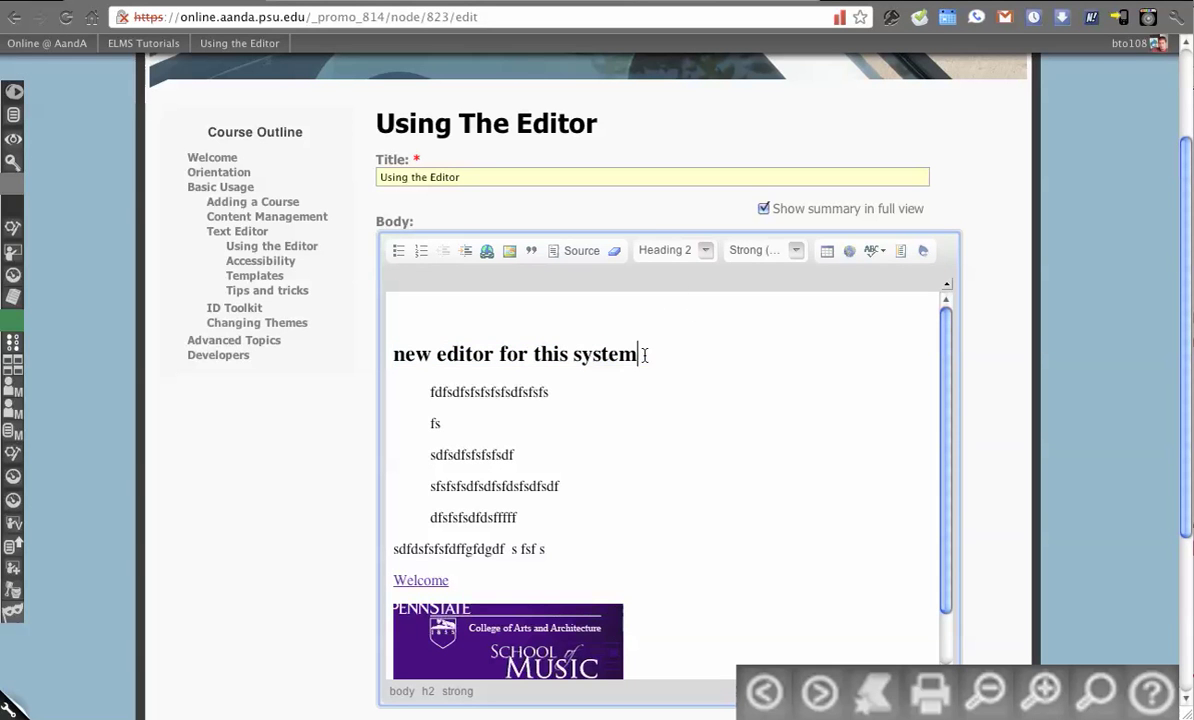
# Step: Set the heading back to a Normal paragraph and check the HTML
pyautogui.tripleClick(621, 350)
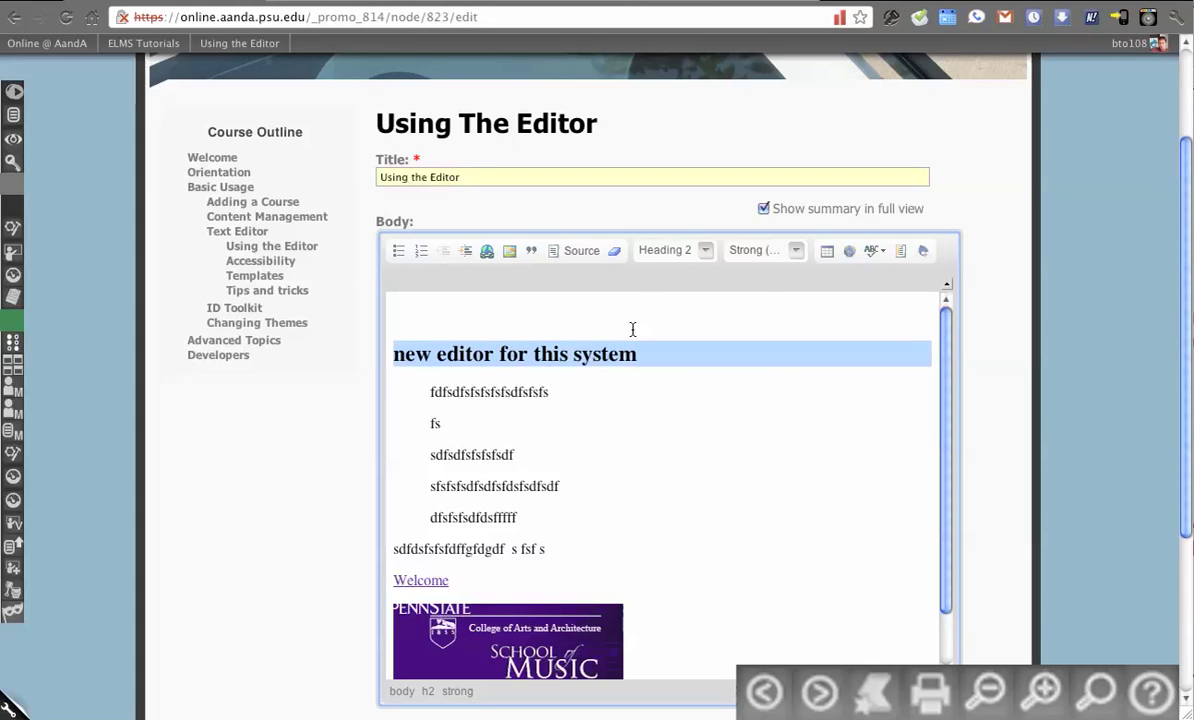
pyautogui.click(672, 250)
pyautogui.click(676, 326)
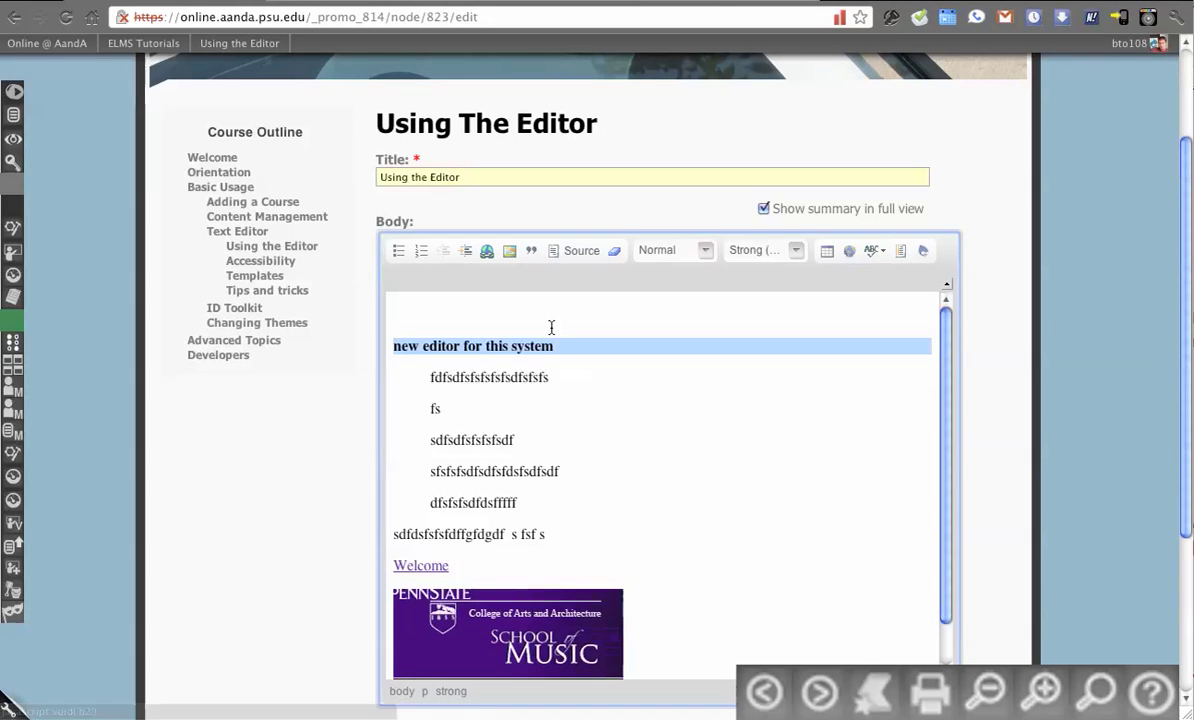
pyautogui.click(608, 347)
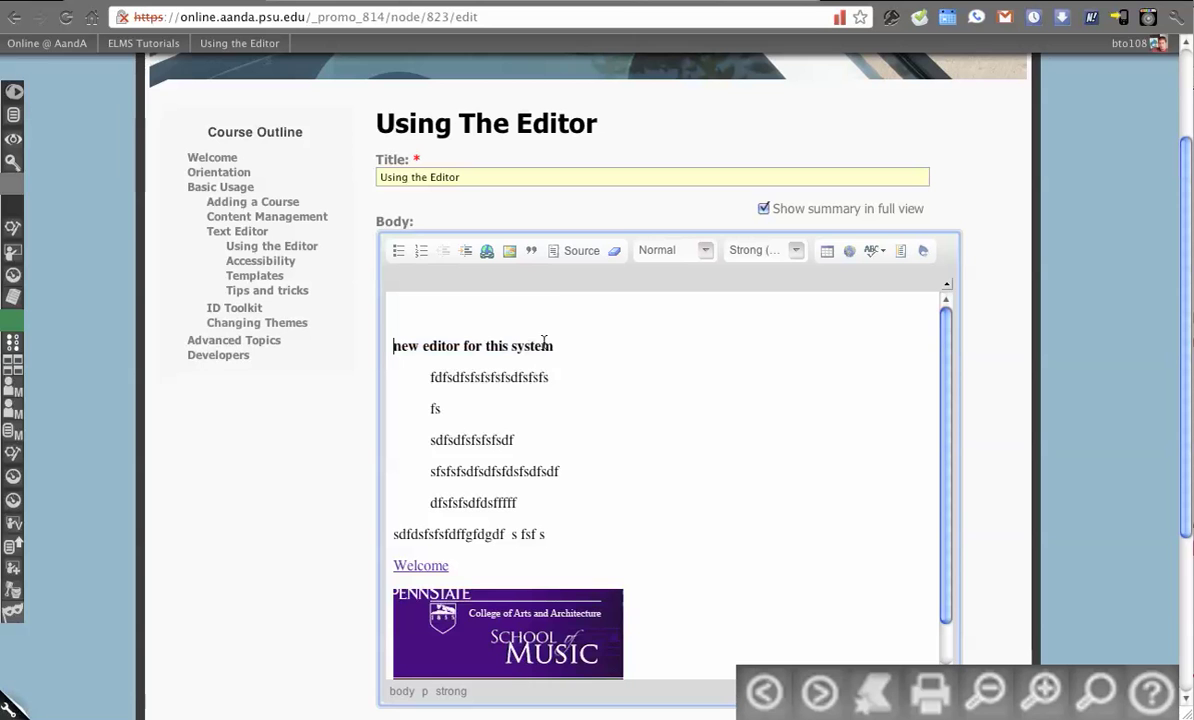
pyautogui.click(578, 252)
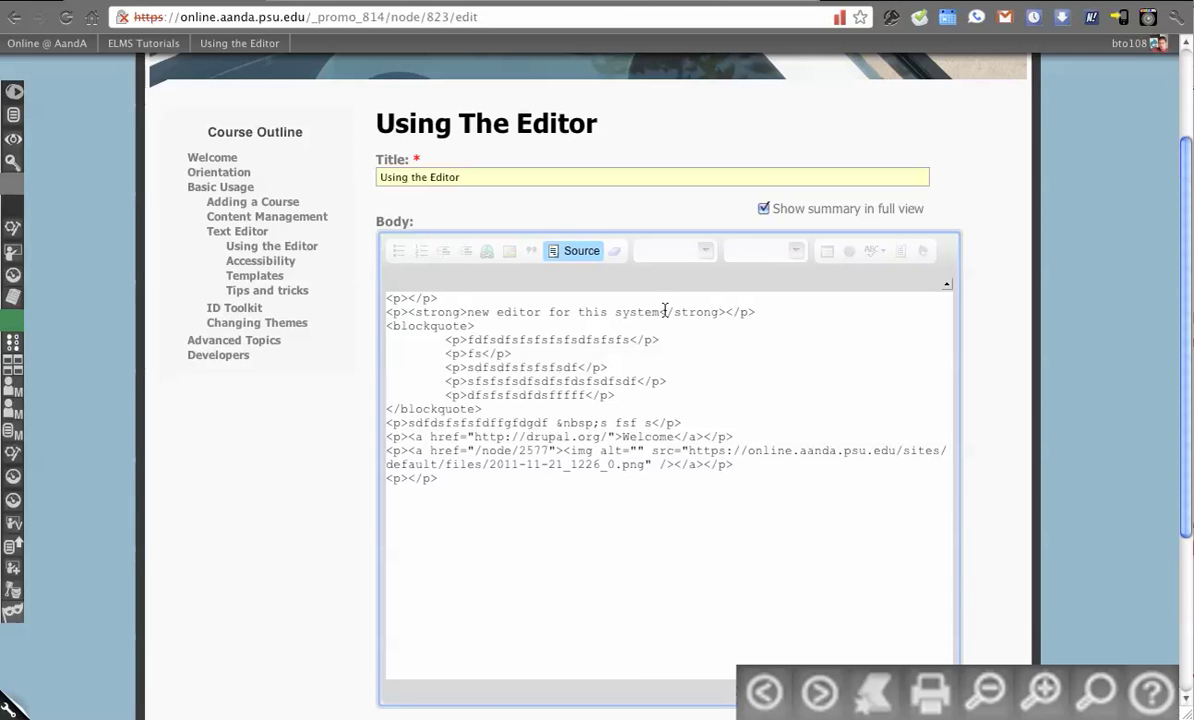
pyautogui.click(583, 255)
# Step: Remove the bold from 'new editor for this system' and confirm in Source that <strong> is gone
pyautogui.tripleClick(576, 320)
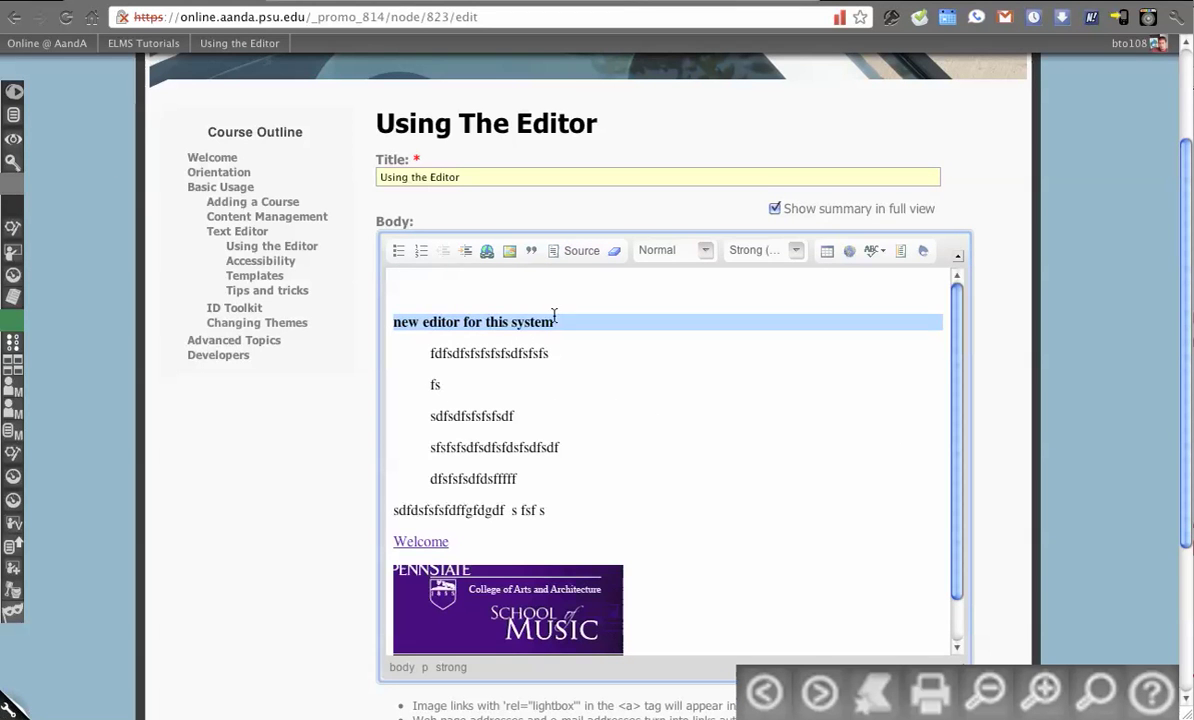
pyautogui.click(616, 252)
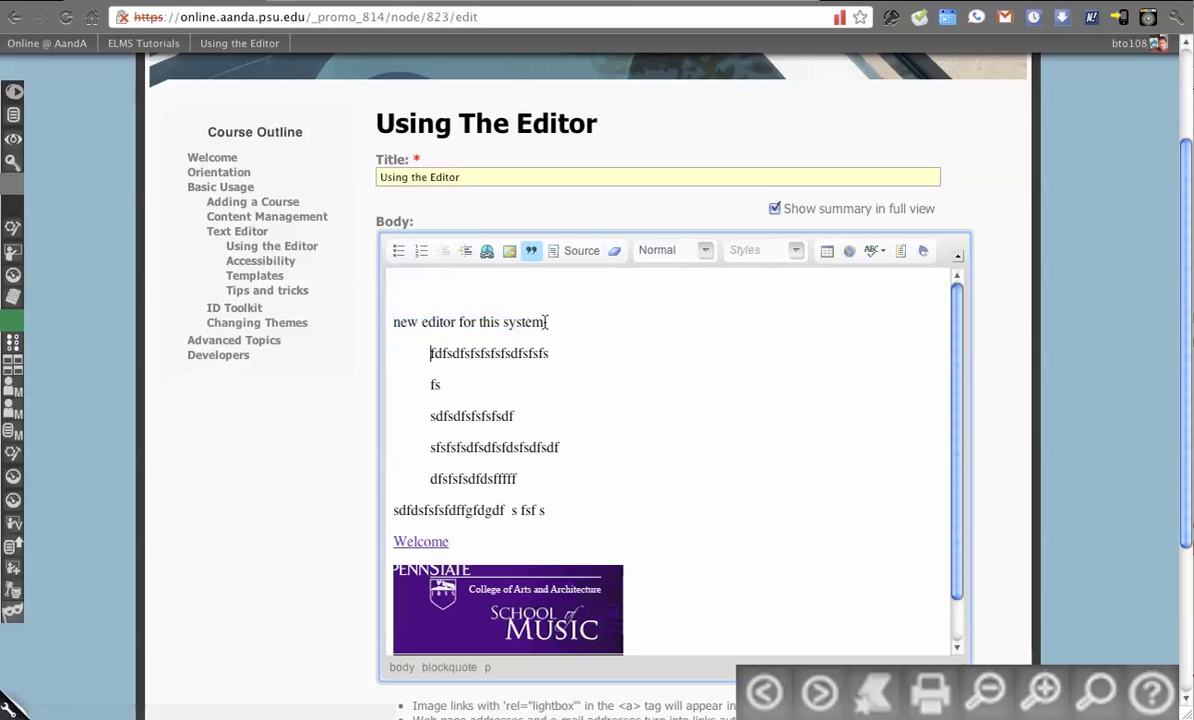
pyautogui.click(561, 250)
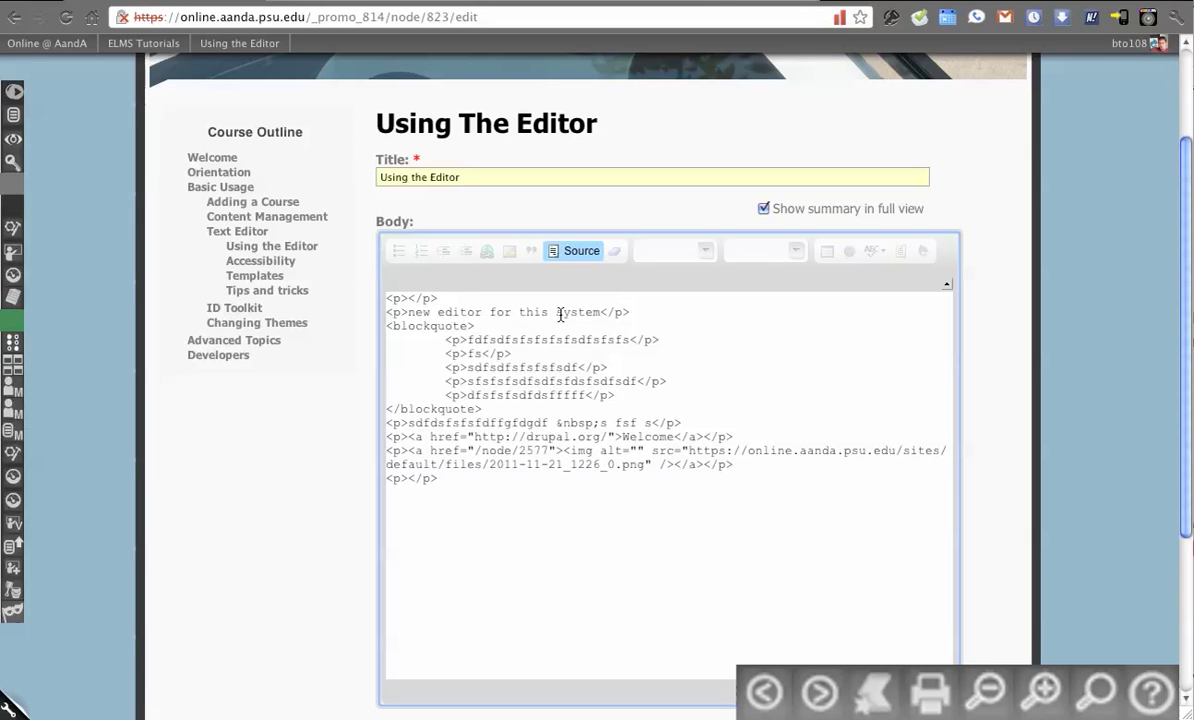
pyautogui.click(581, 251)
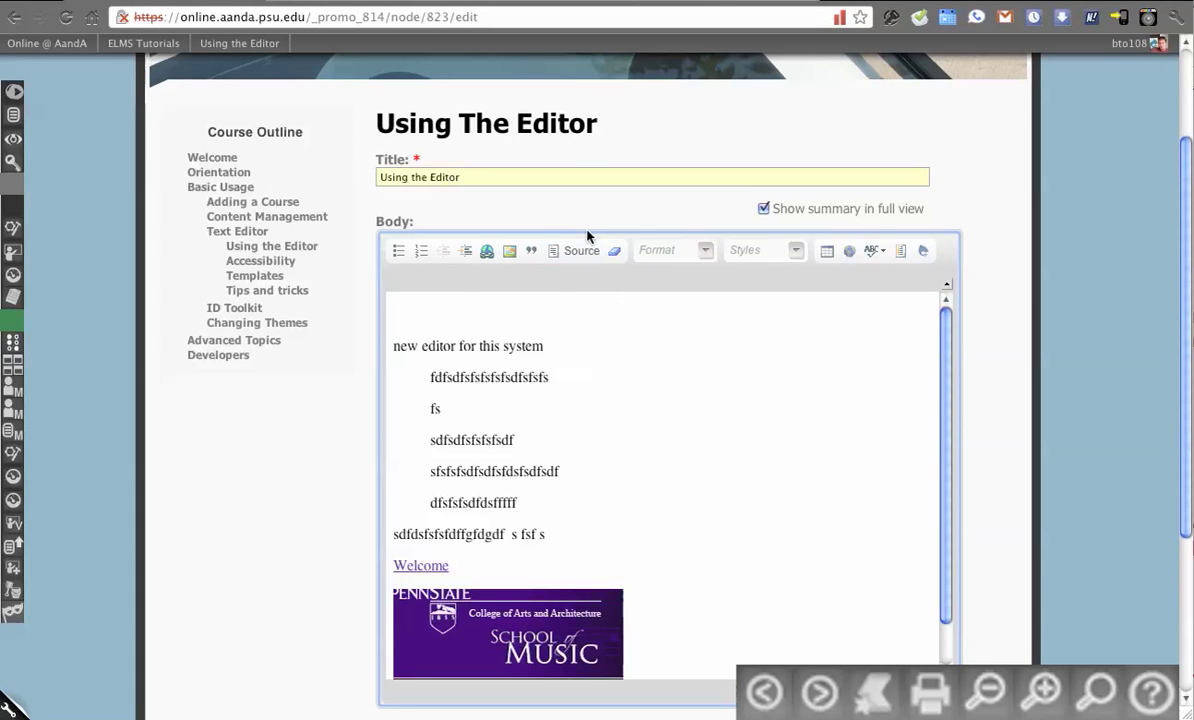
pyautogui.click(586, 250)
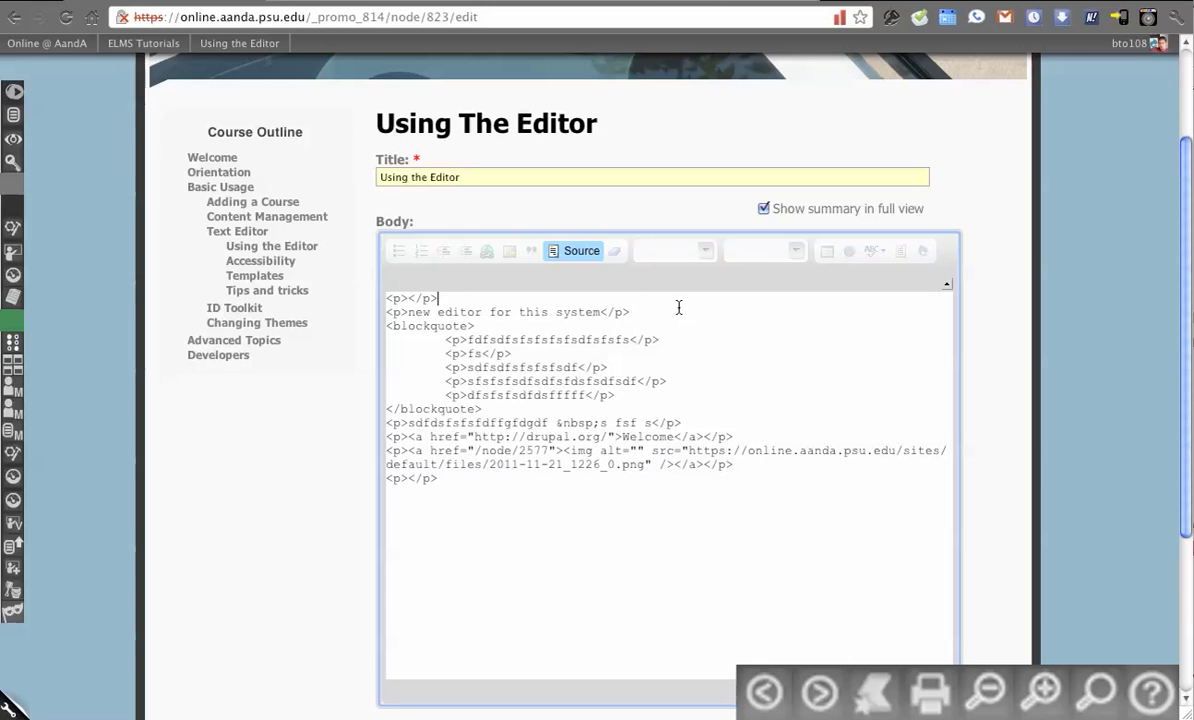
pyautogui.click(584, 257)
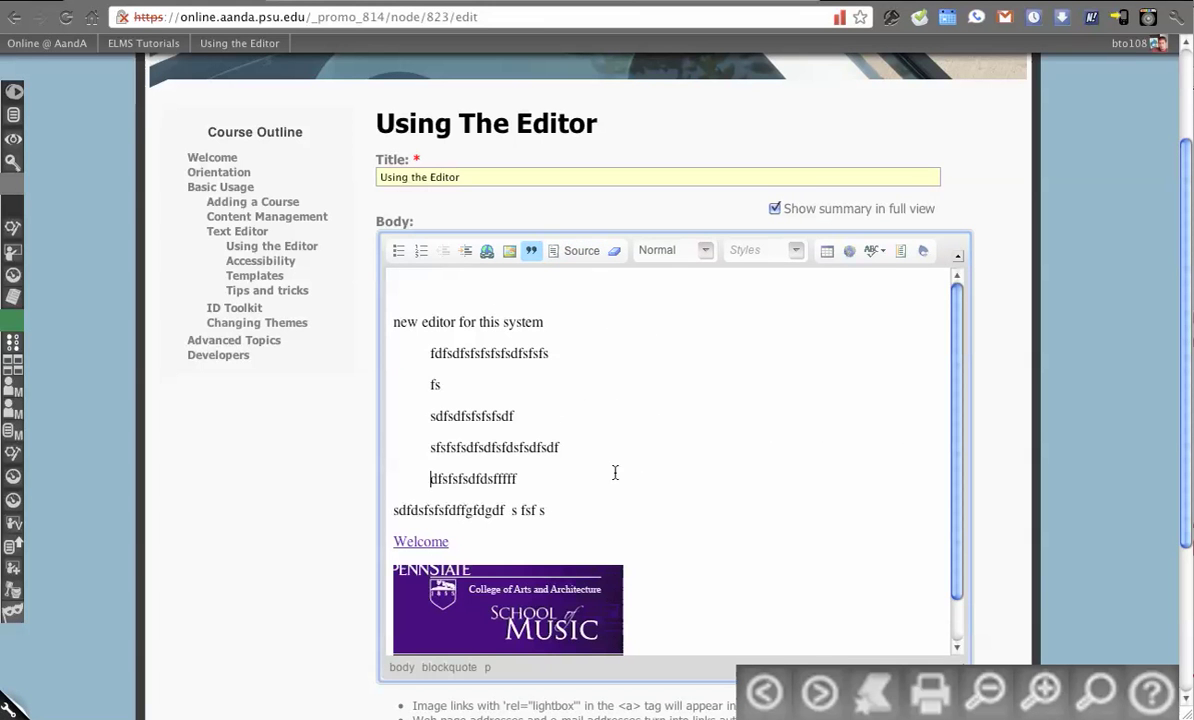
# Step: Take the five indented lines out of the block quote
pyautogui.moveTo(533, 474); pyautogui.dragTo(421, 347)
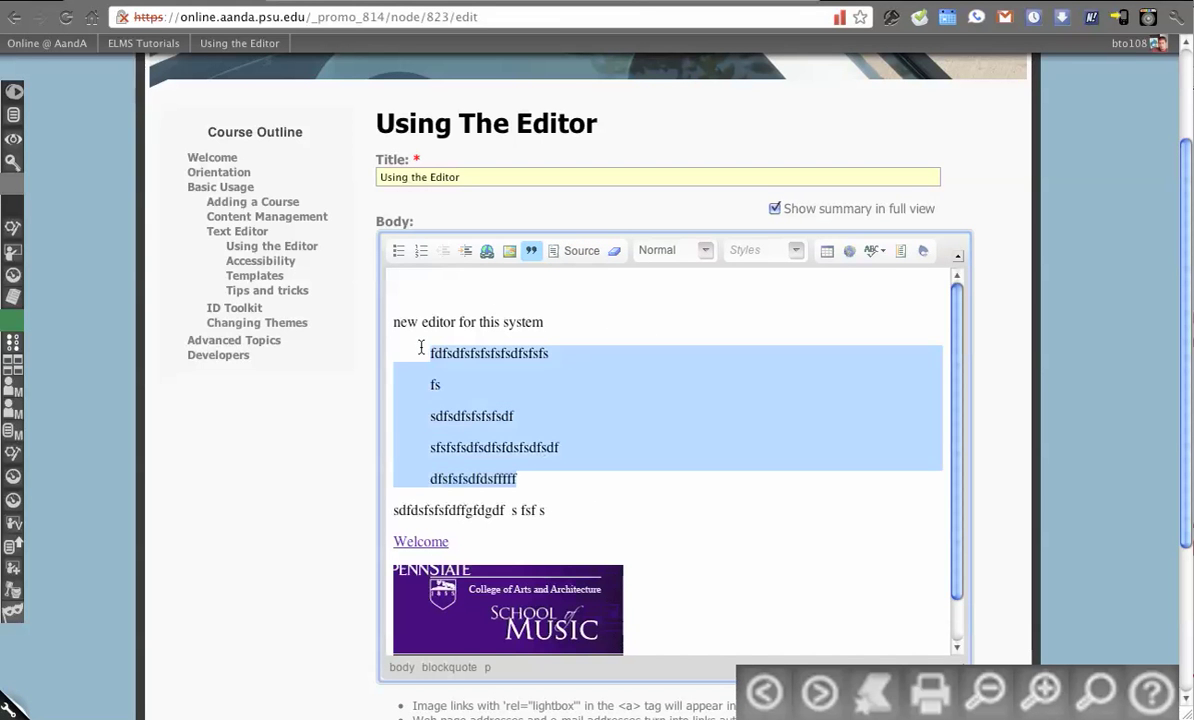
pyautogui.click(531, 250)
pyautogui.click(661, 481)
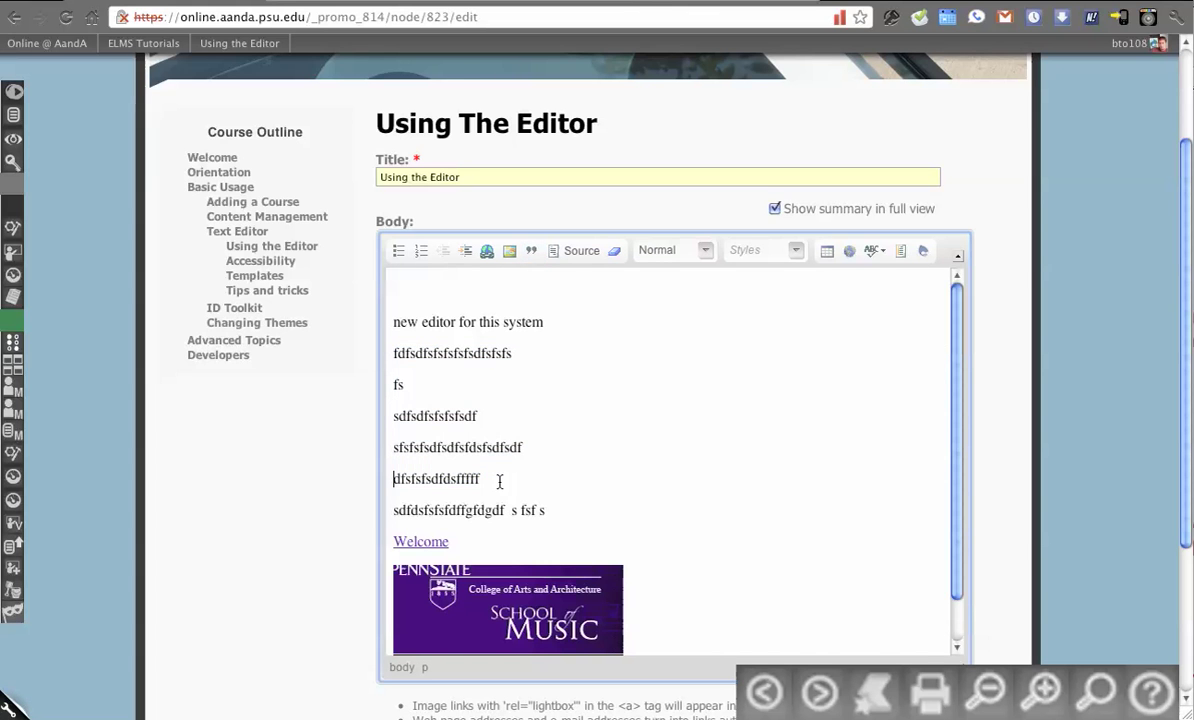
# Step: Delete the six filler lines above the Welcome link
pyautogui.tripleClick(553, 496)
pyautogui.moveTo(558, 483); pyautogui.dragTo(390, 338)
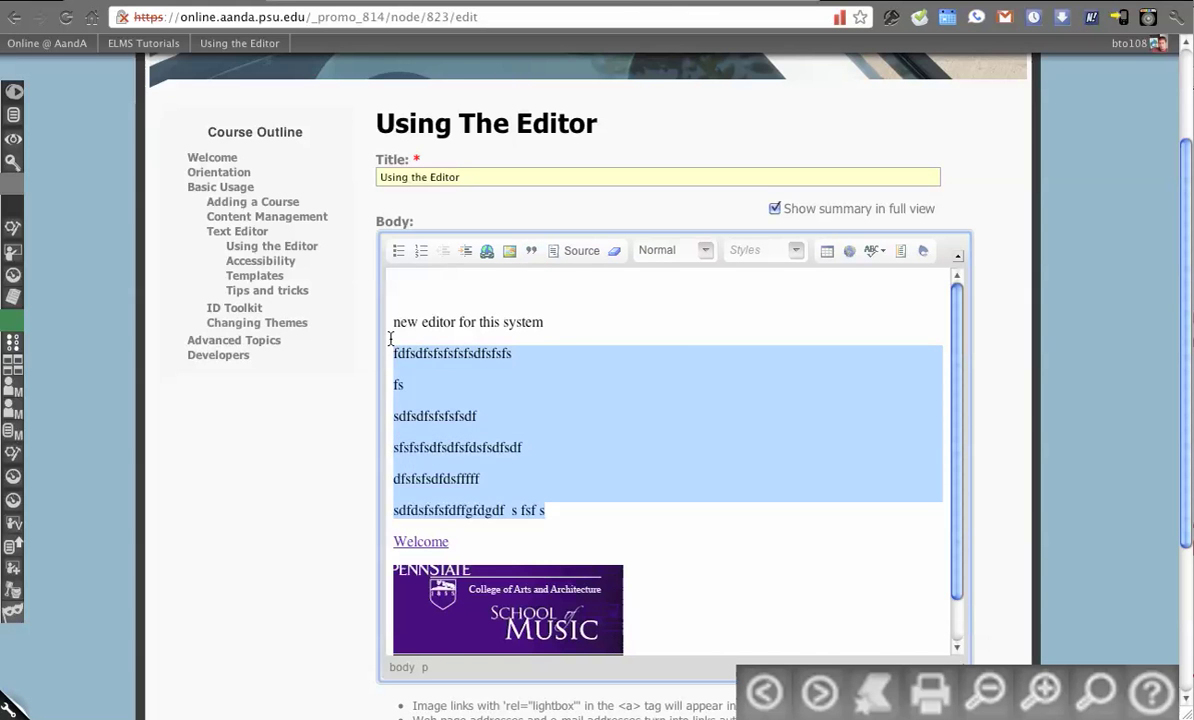
pyautogui.press('BackSpace')
pyautogui.press('BackSpace')
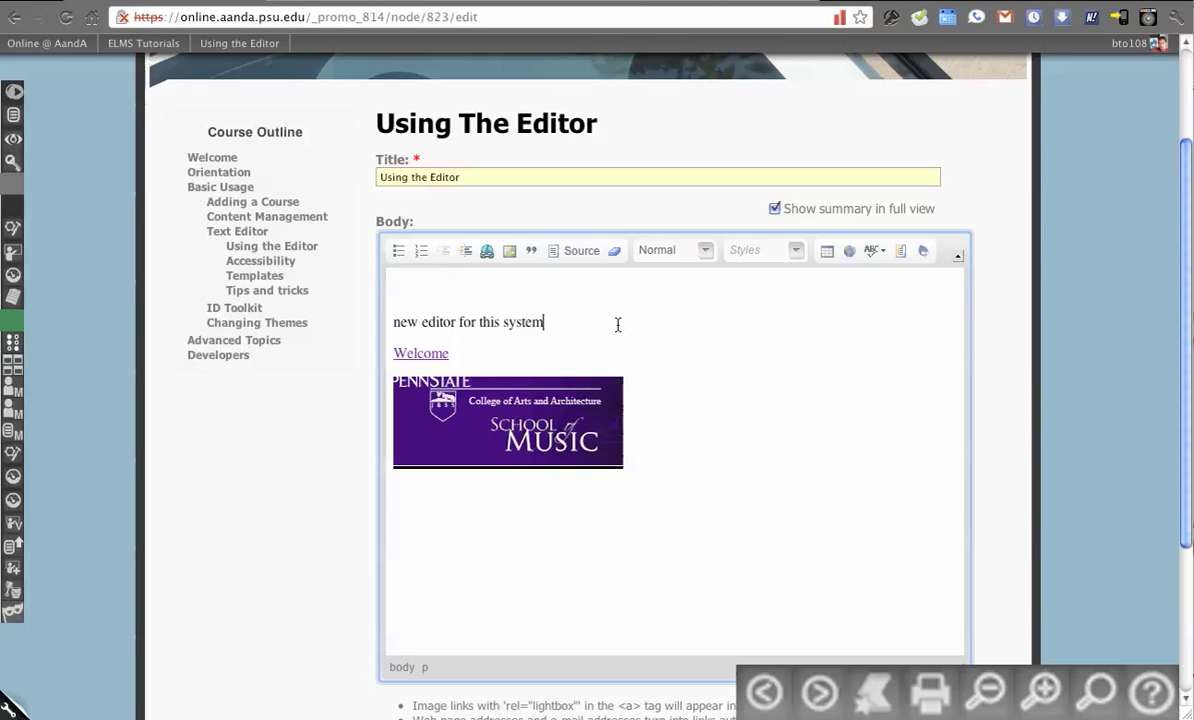
# Step: Centre the first line with the DIV Center style and append 'fsdfs sdfs fsfs df sdf sfs ff f fsfd sfsf sffsfsd'
pyautogui.click(768, 251)
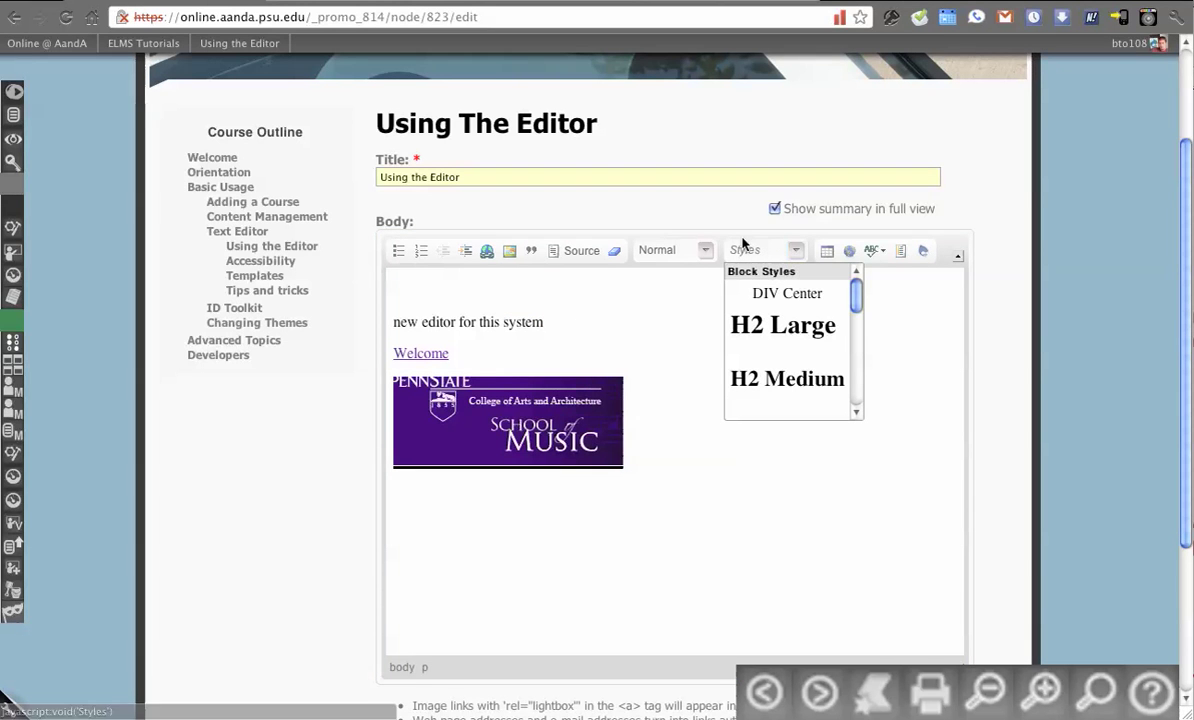
pyautogui.click(787, 297)
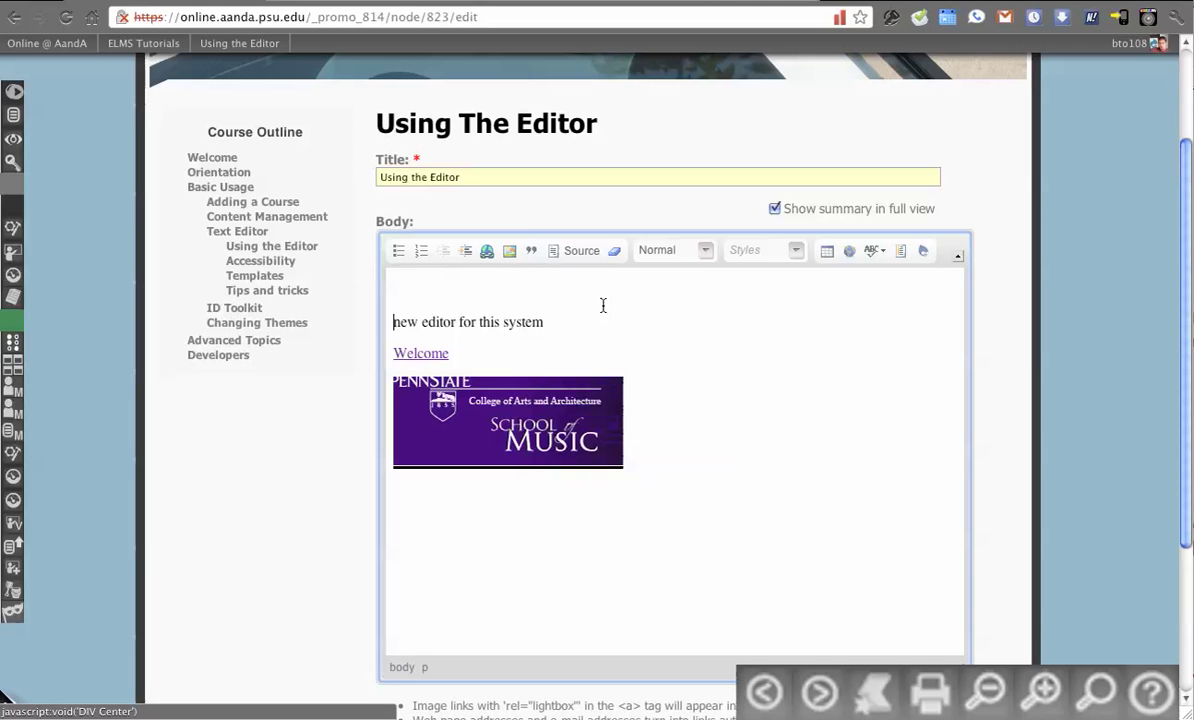
pyautogui.tripleClick(526, 322)
pyautogui.click(768, 251)
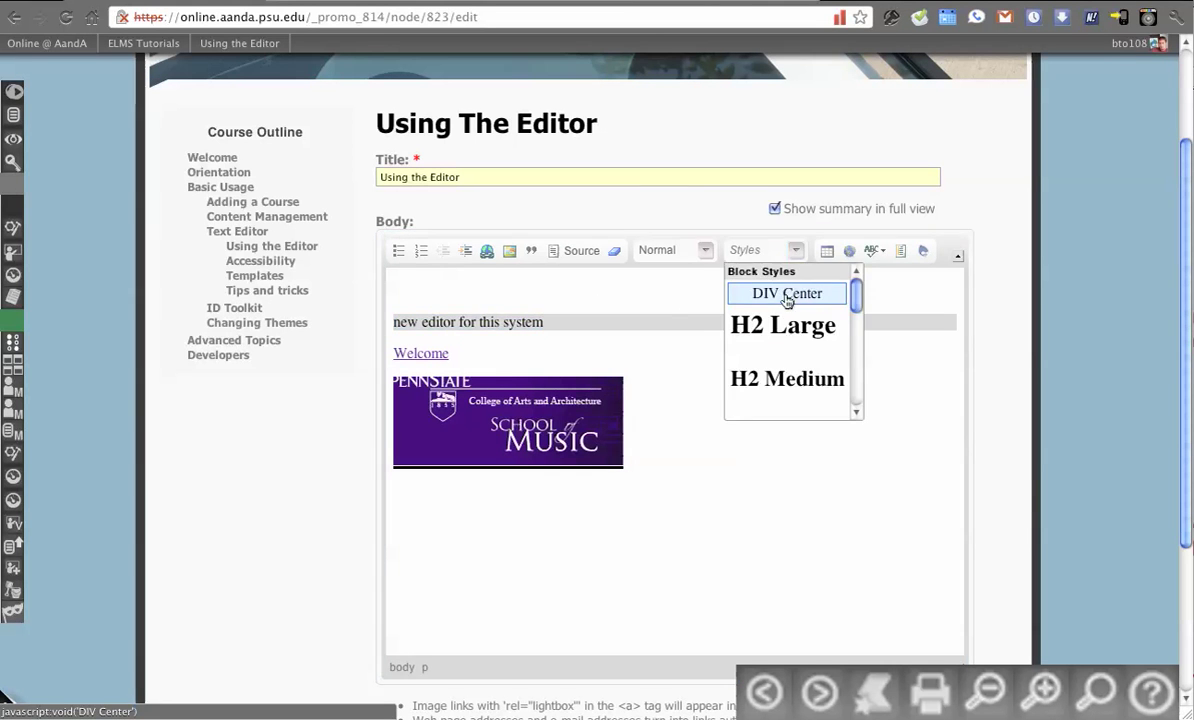
pyautogui.click(786, 299)
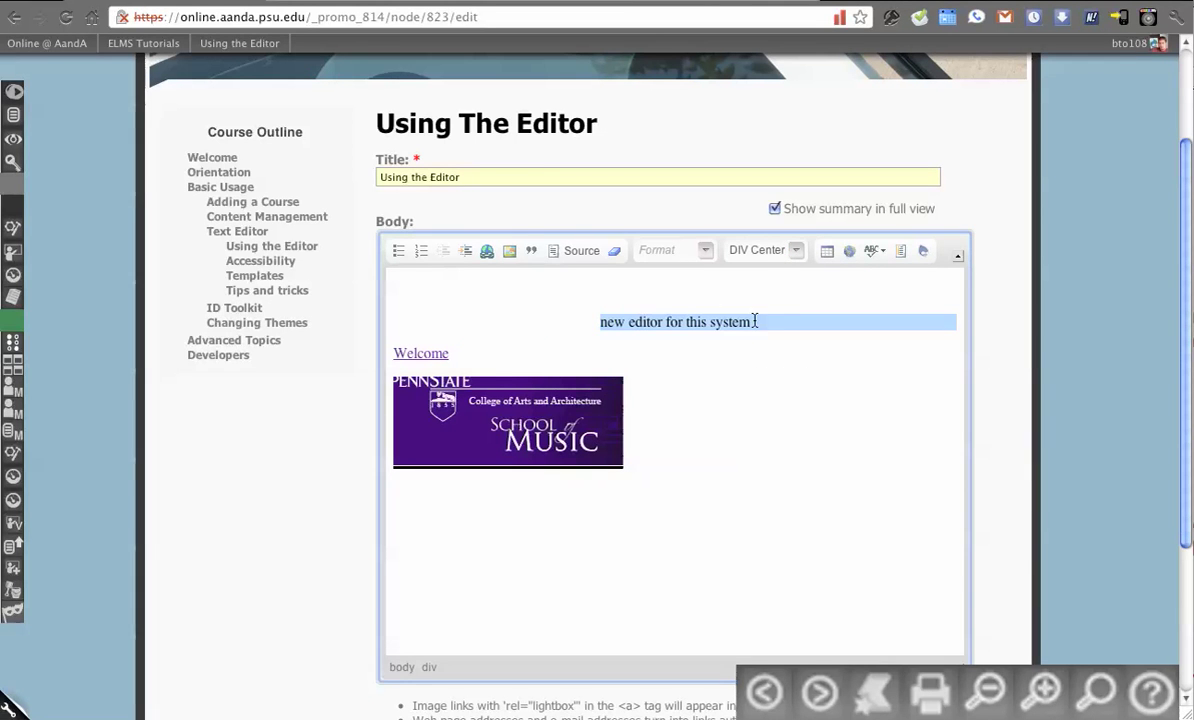
pyautogui.click(794, 330)
pyautogui.write('fsdfs sdfs fsfs df sdf s')
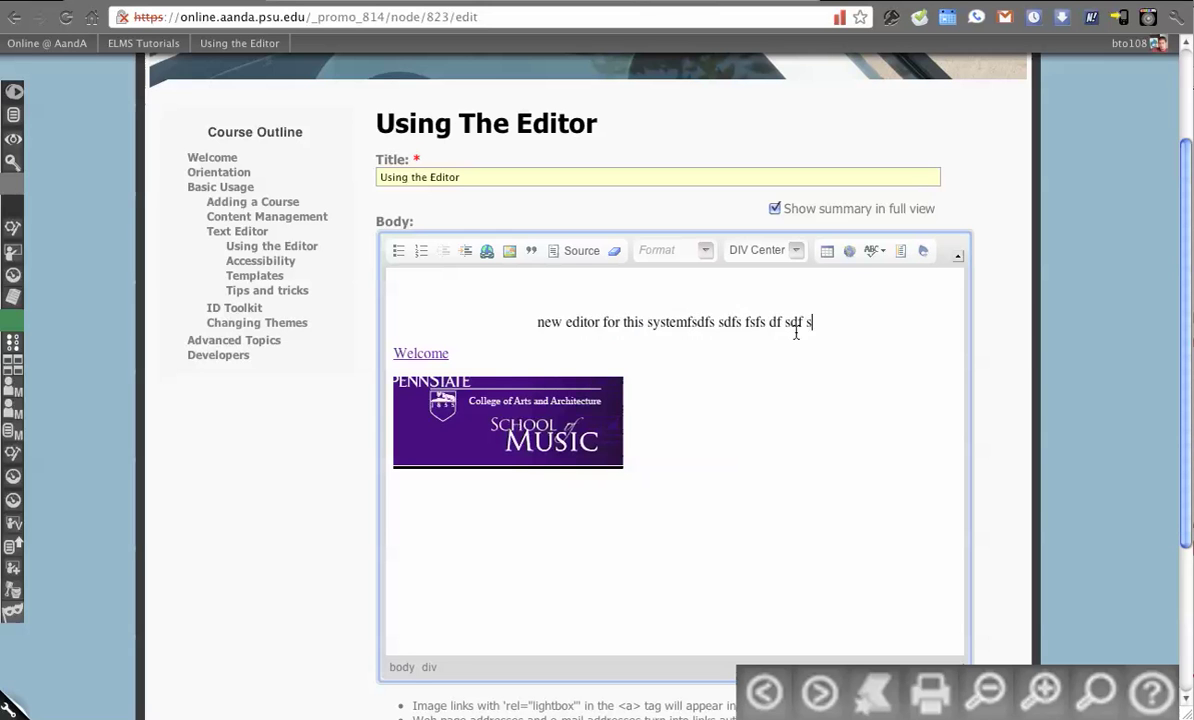
pyautogui.write('fs ff f  fsfd sfsf sffsfsd')
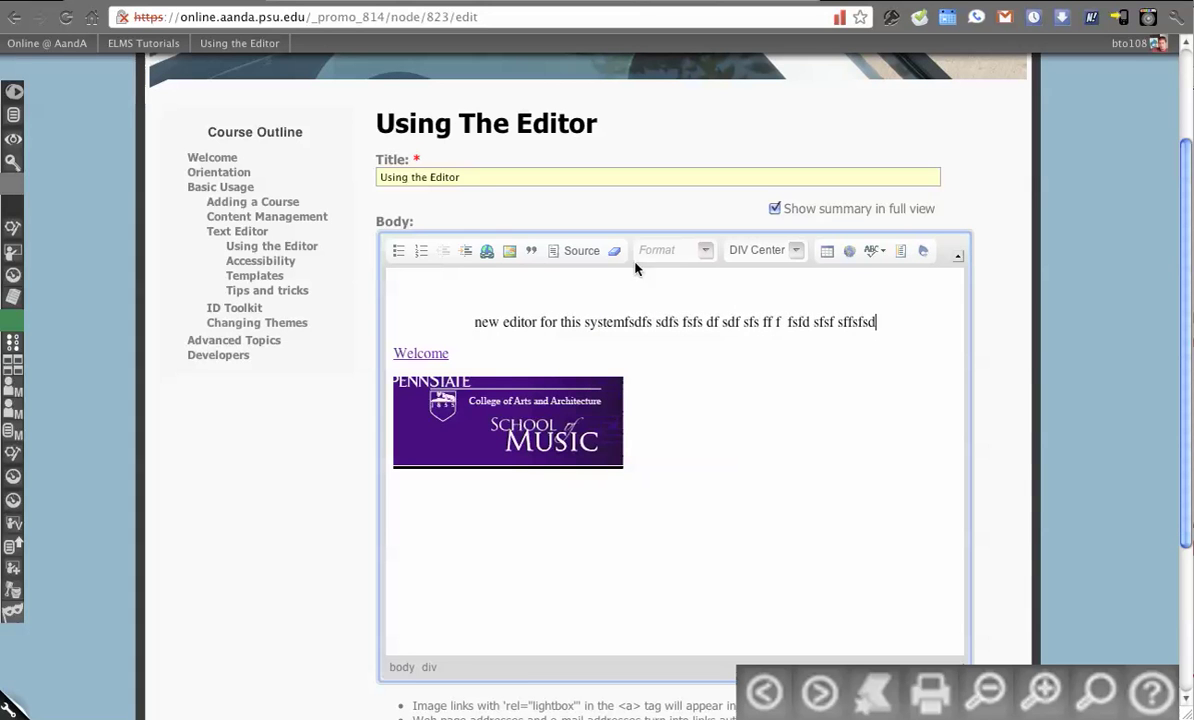
# Step: Remove the DIV Center style so the line is left-aligned again
pyautogui.tripleClick(787, 322)
pyautogui.click(785, 251)
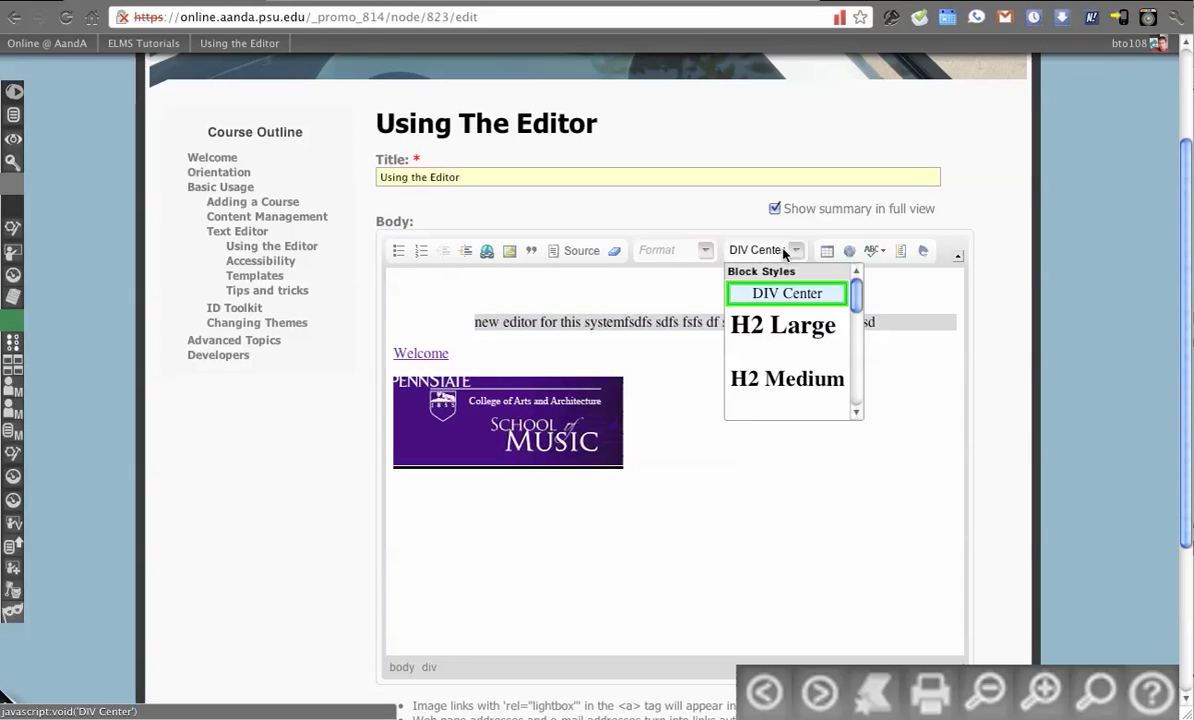
pyautogui.click(777, 297)
pyautogui.click(775, 258)
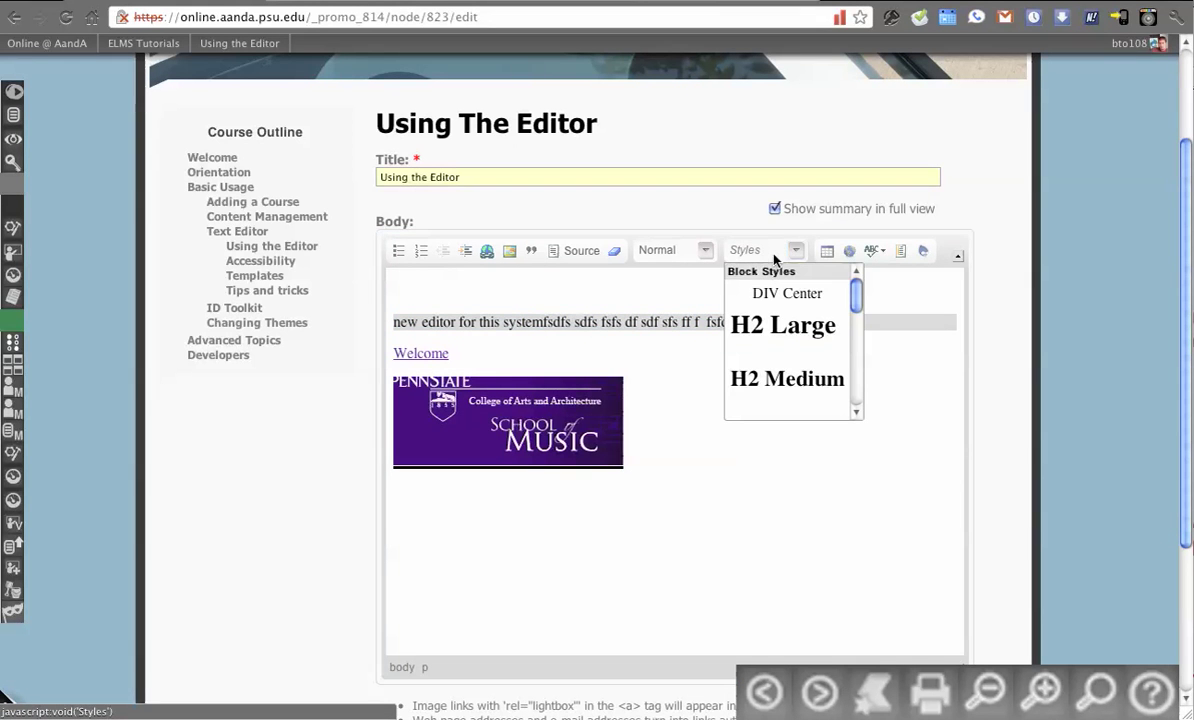
# Step: Style the first line as H2 Large, then H2 Medium, and finally H2 Small
pyautogui.click(797, 327)
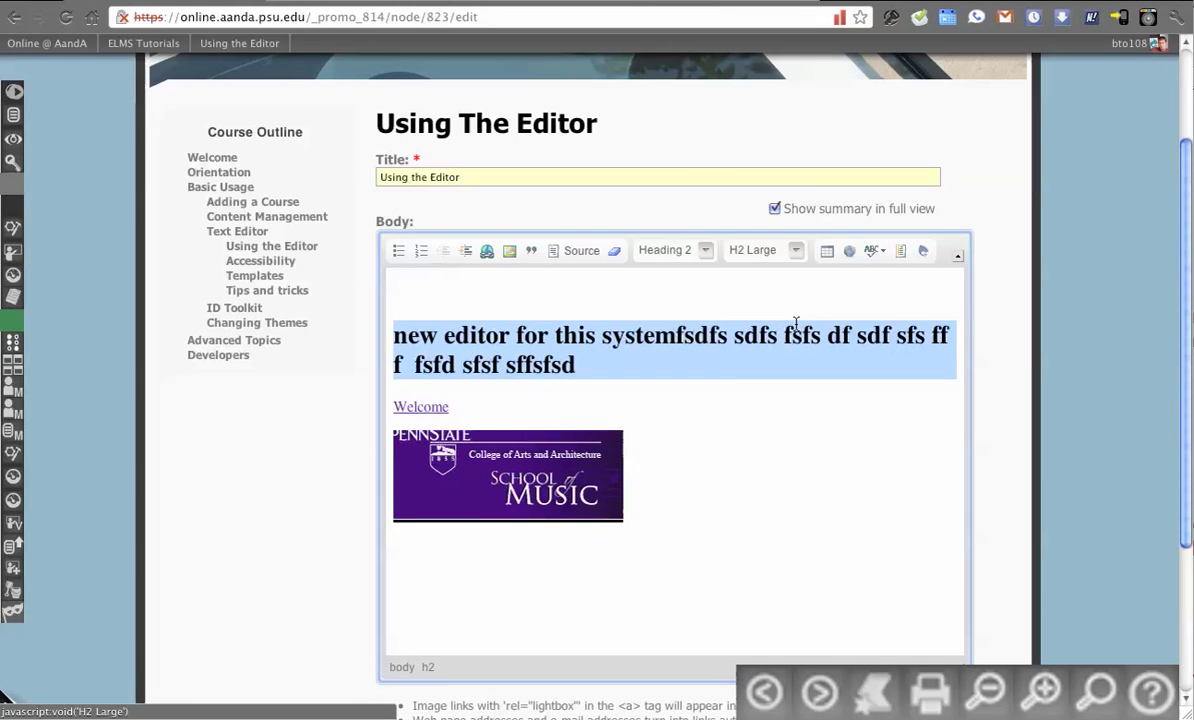
pyautogui.click(774, 250)
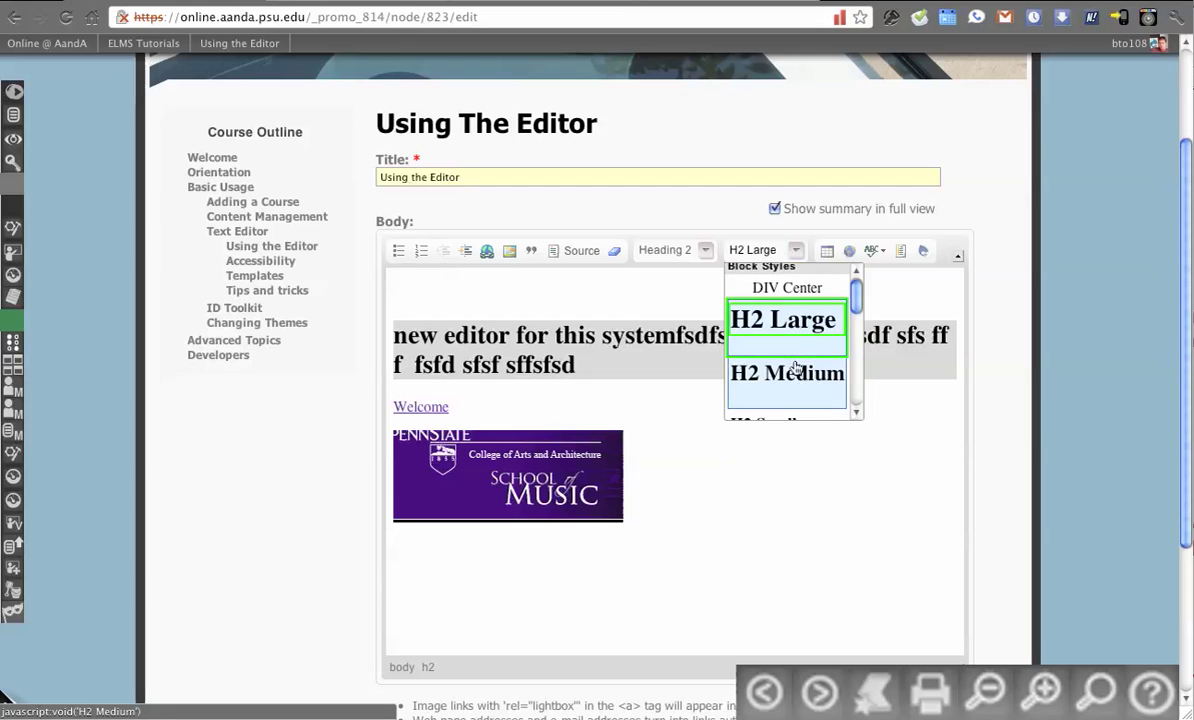
pyautogui.scroll(-1, 795, 365)
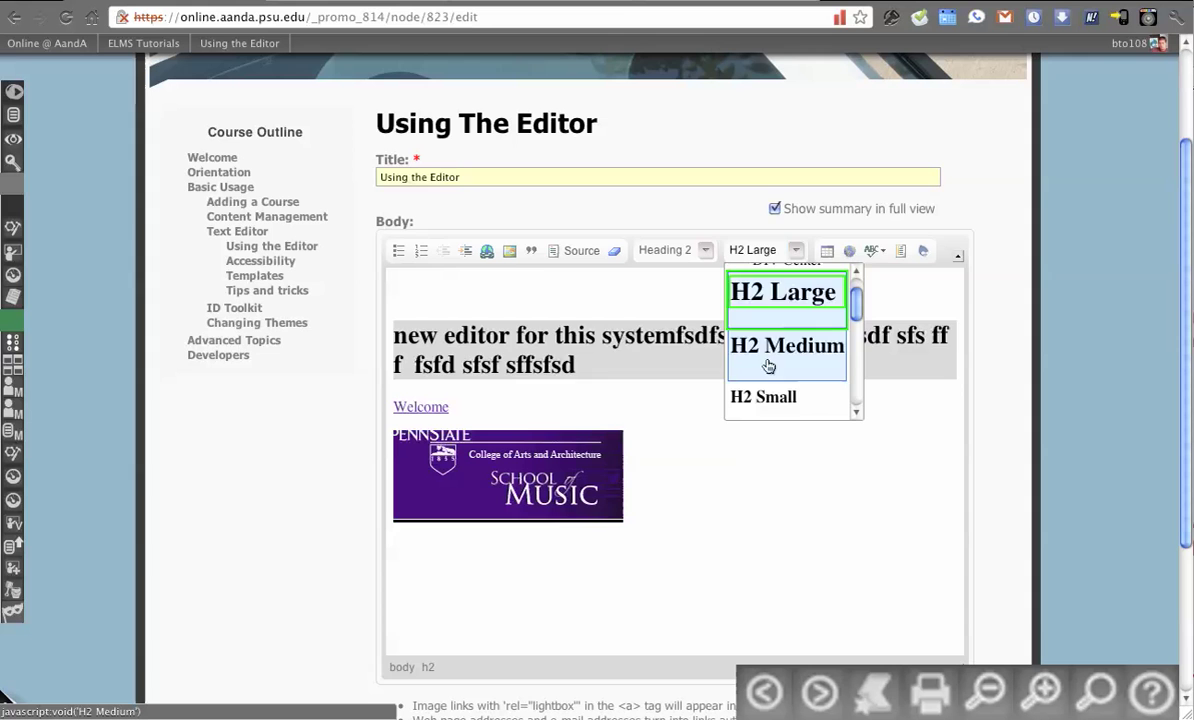
pyautogui.click(767, 358)
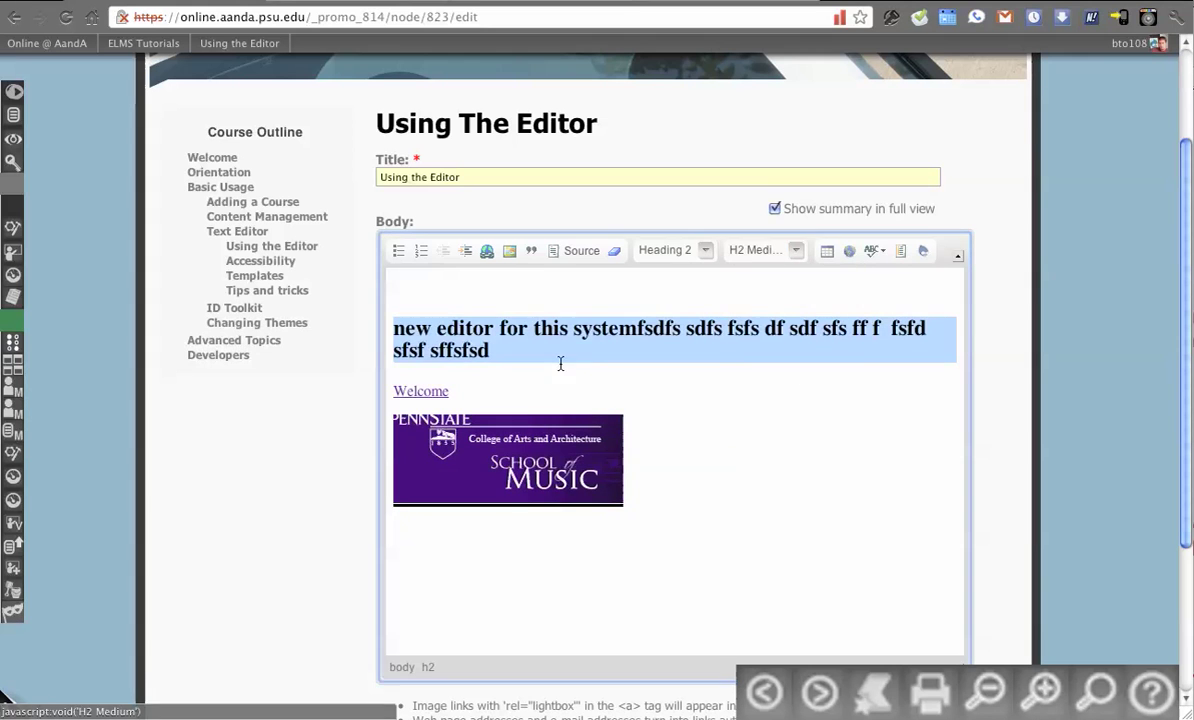
pyautogui.click(781, 253)
pyautogui.click(775, 400)
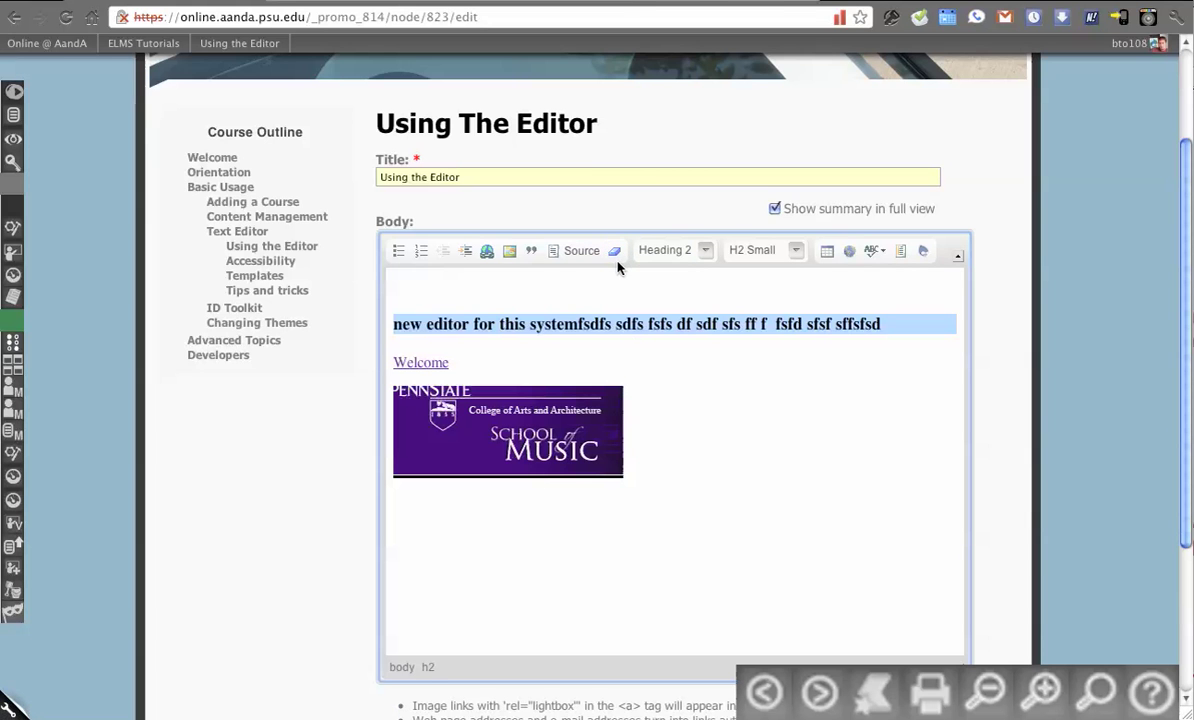
# Step: Check the heading HTML, remove the H2 Small style, and set the format back to Normal
pyautogui.click(574, 252)
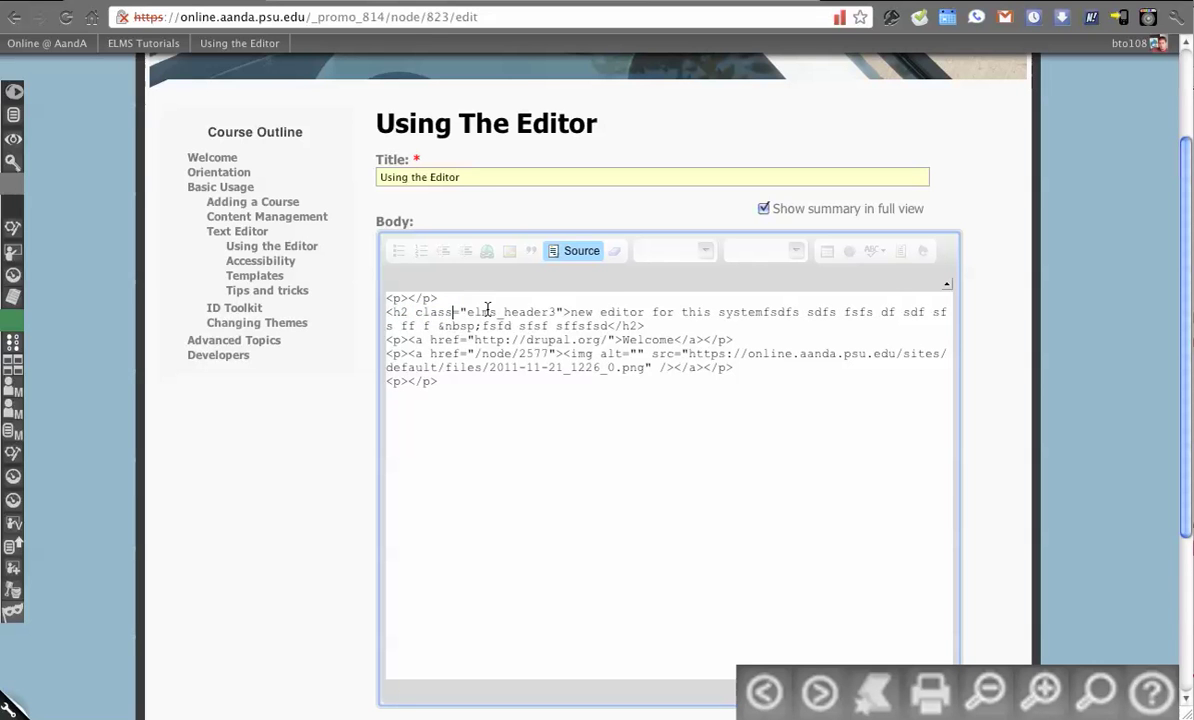
pyautogui.click(574, 252)
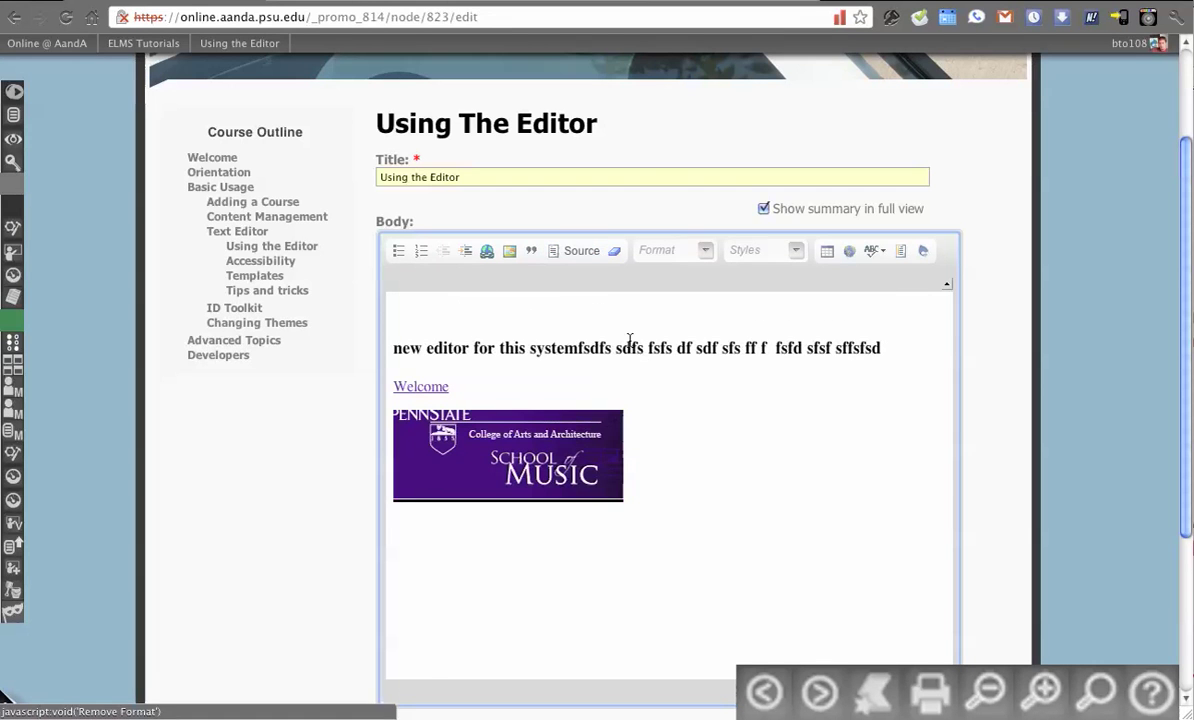
pyautogui.tripleClick(615, 352)
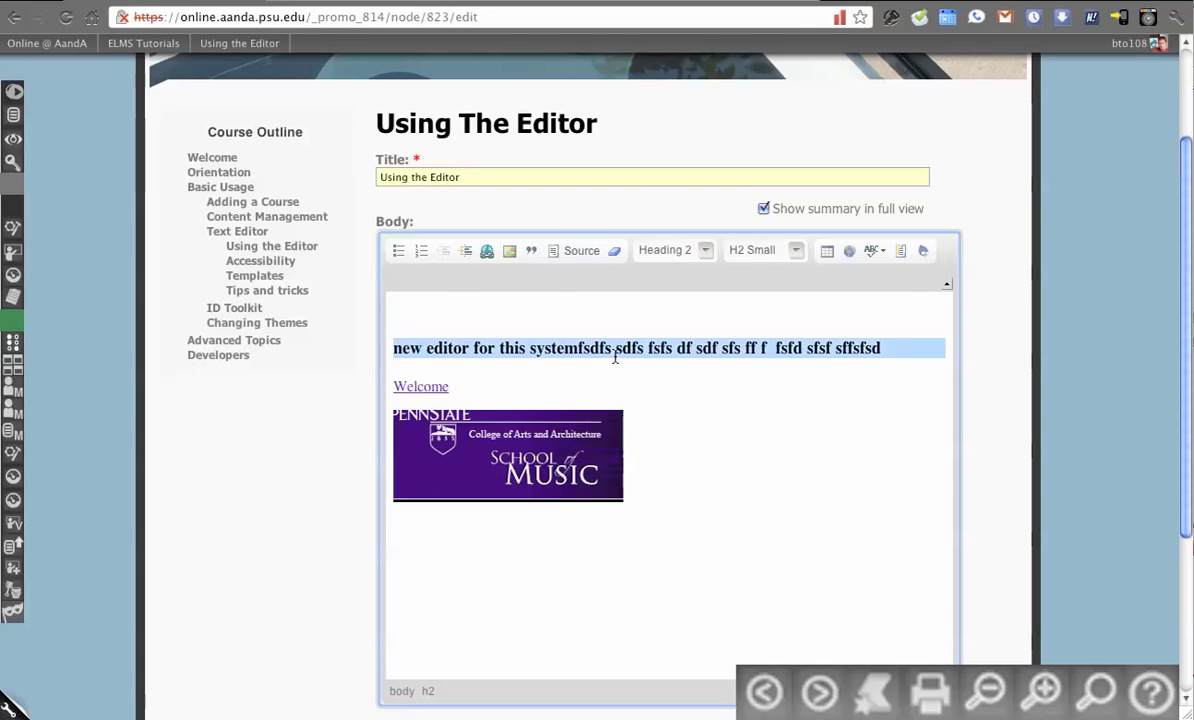
pyautogui.click(615, 254)
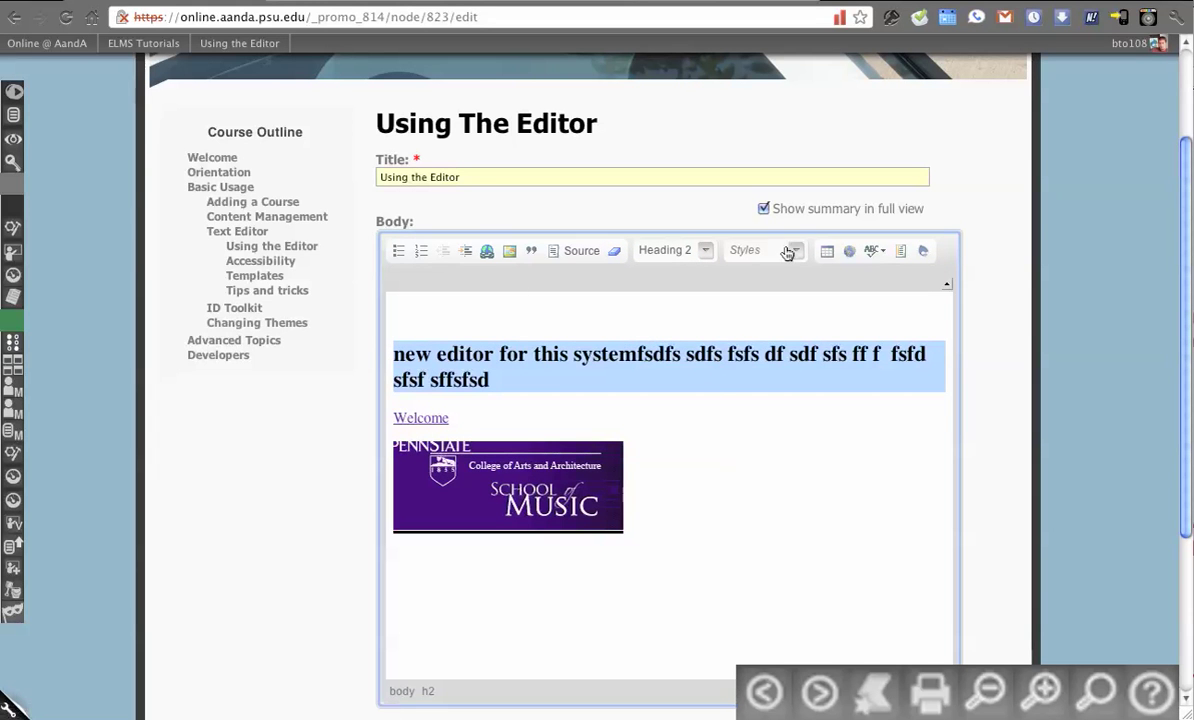
pyautogui.click(675, 251)
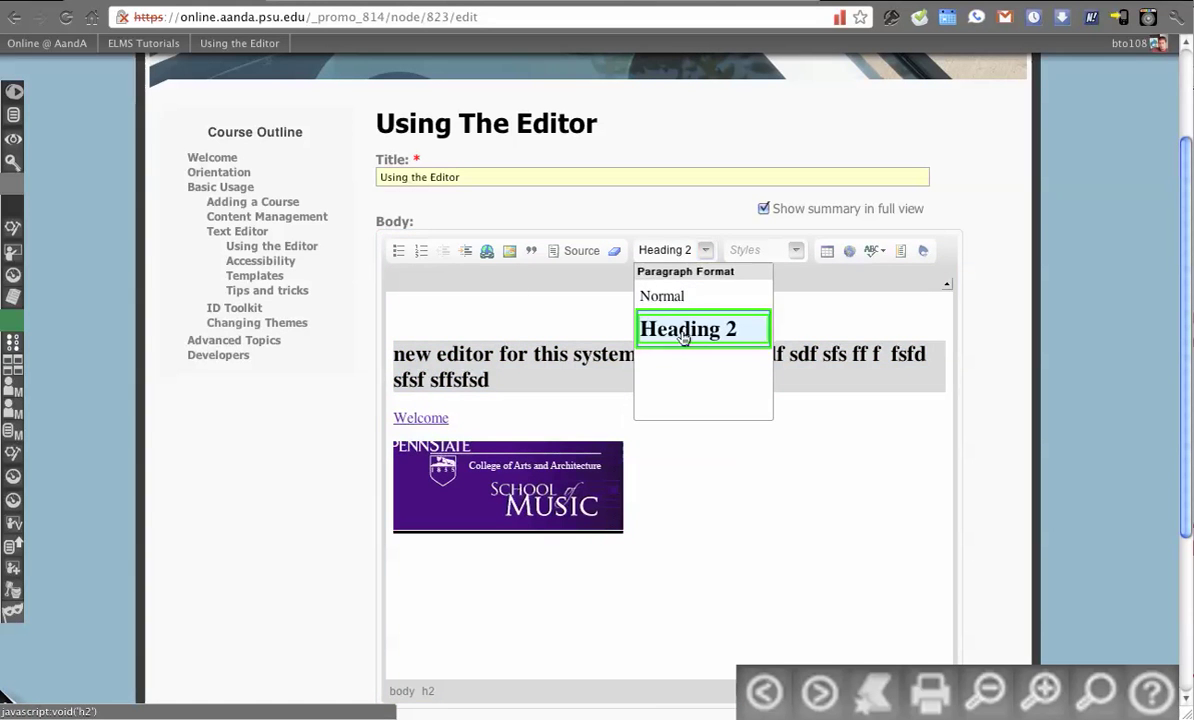
pyautogui.click(684, 336)
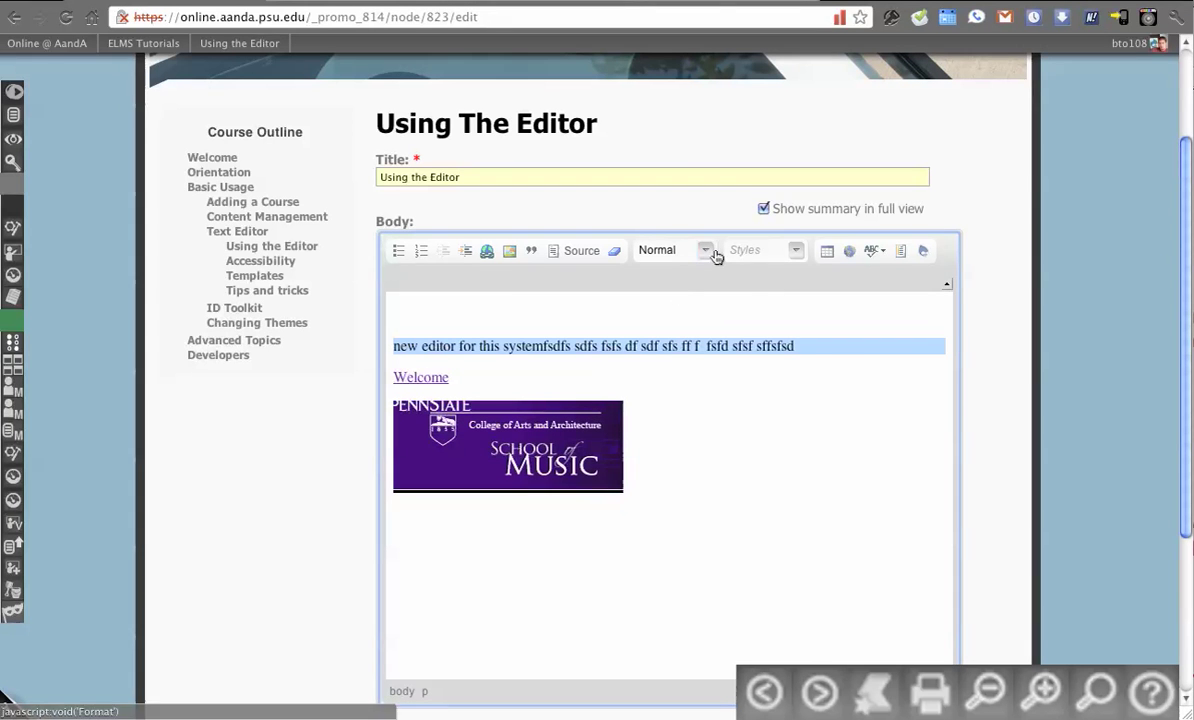
# Step: Apply the H2 Large style to the first line and inspect the HTML source
pyautogui.click(795, 250)
pyautogui.scroll(-1, 785, 300)
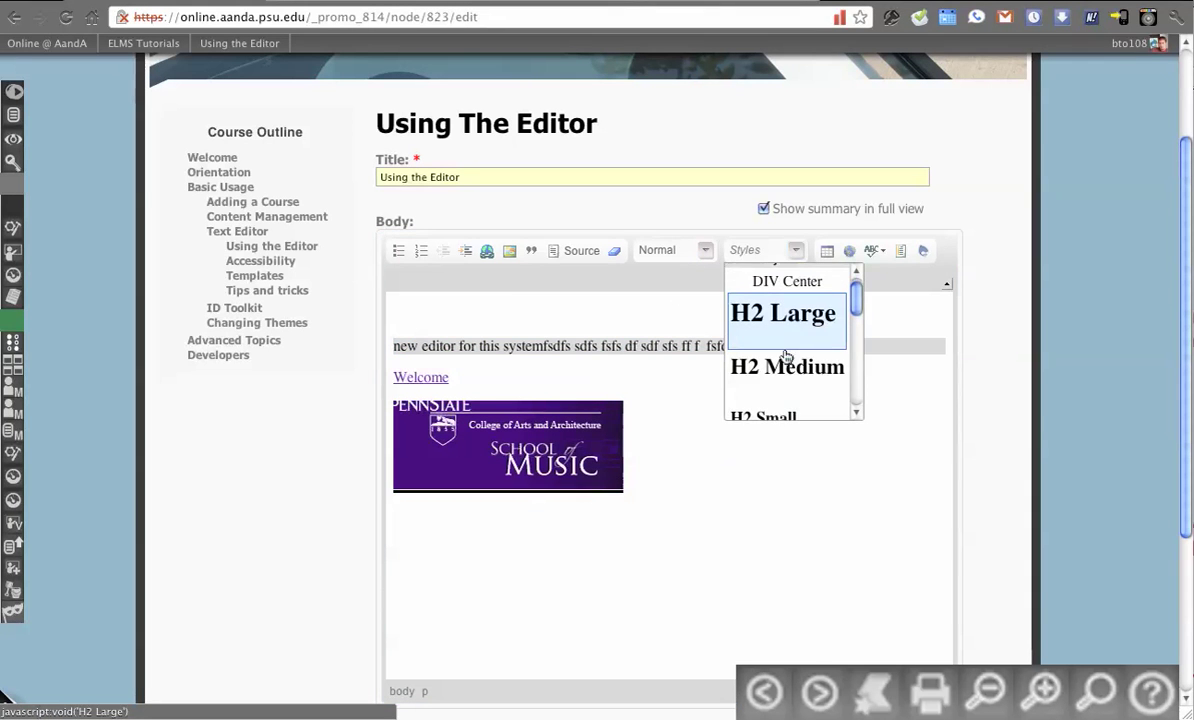
pyautogui.click(785, 298)
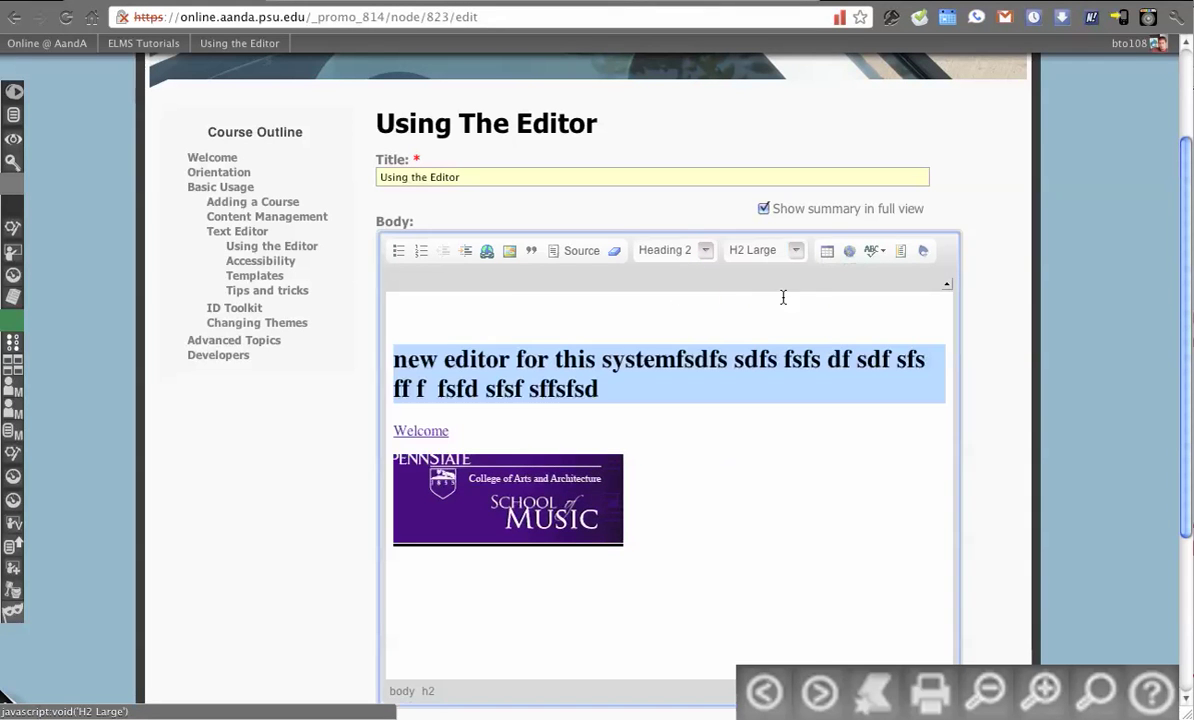
pyautogui.click(560, 250)
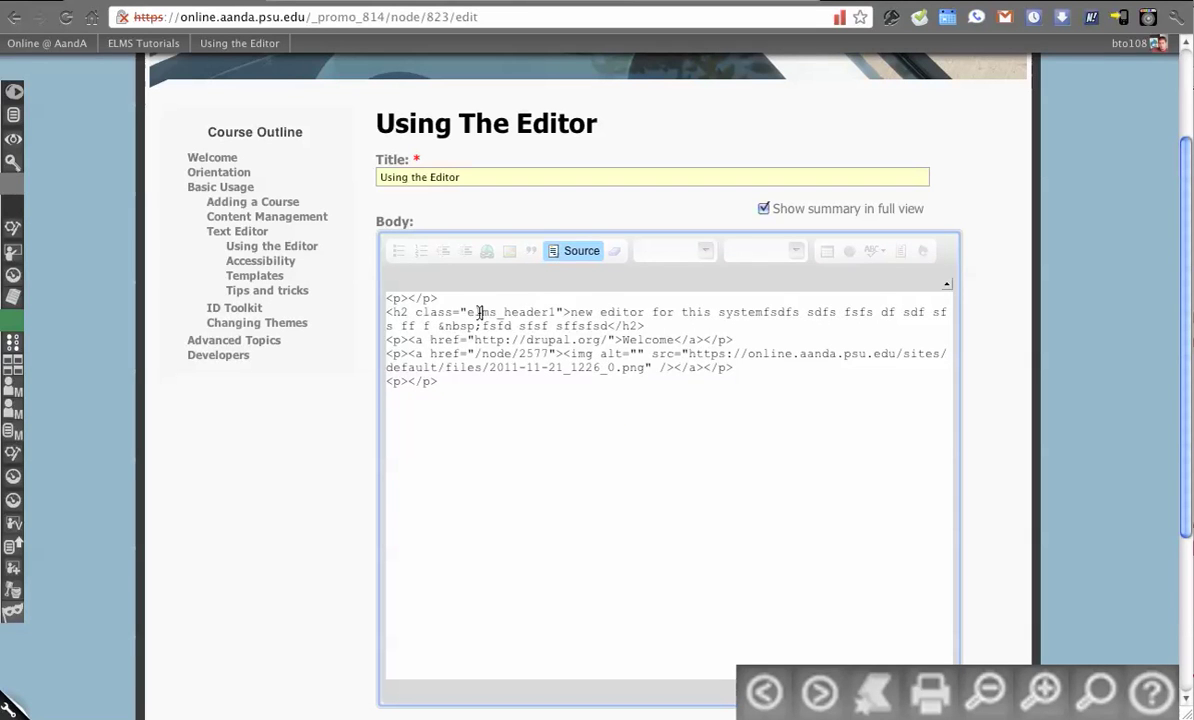
pyautogui.click(570, 251)
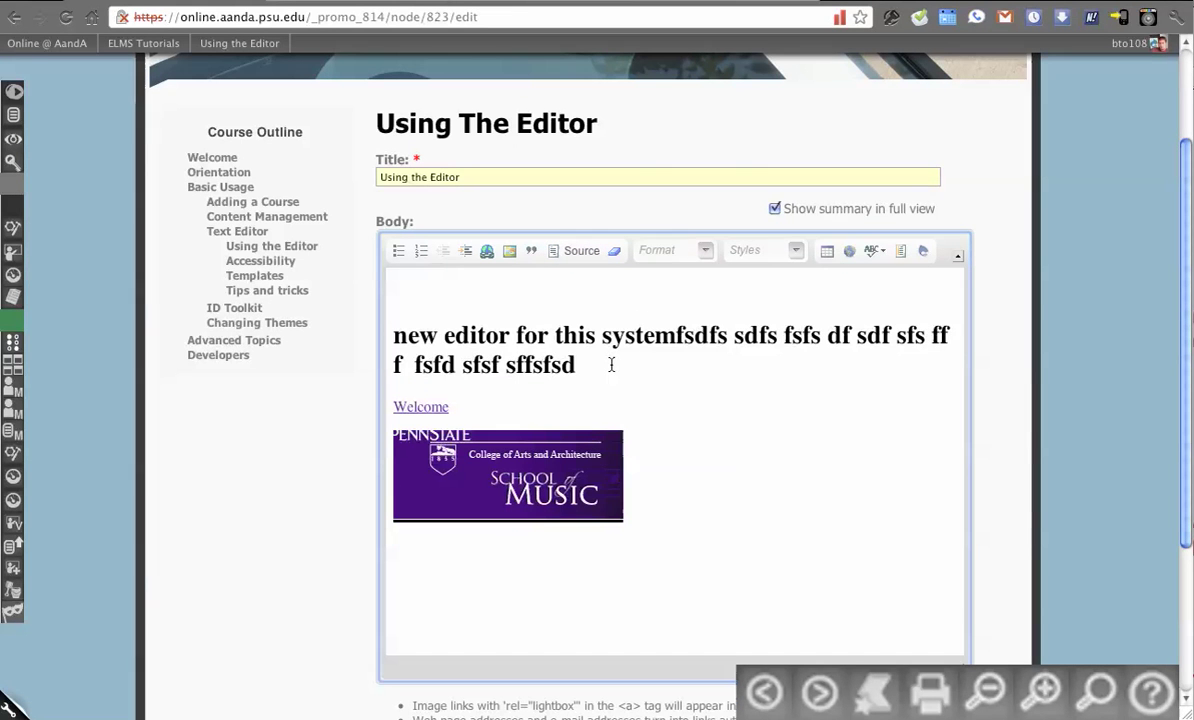
# Step: Delete the empty top paragraph and remove the heading's formatting to leave plain text
pyautogui.moveTo(608, 365); pyautogui.dragTo(448, 298)
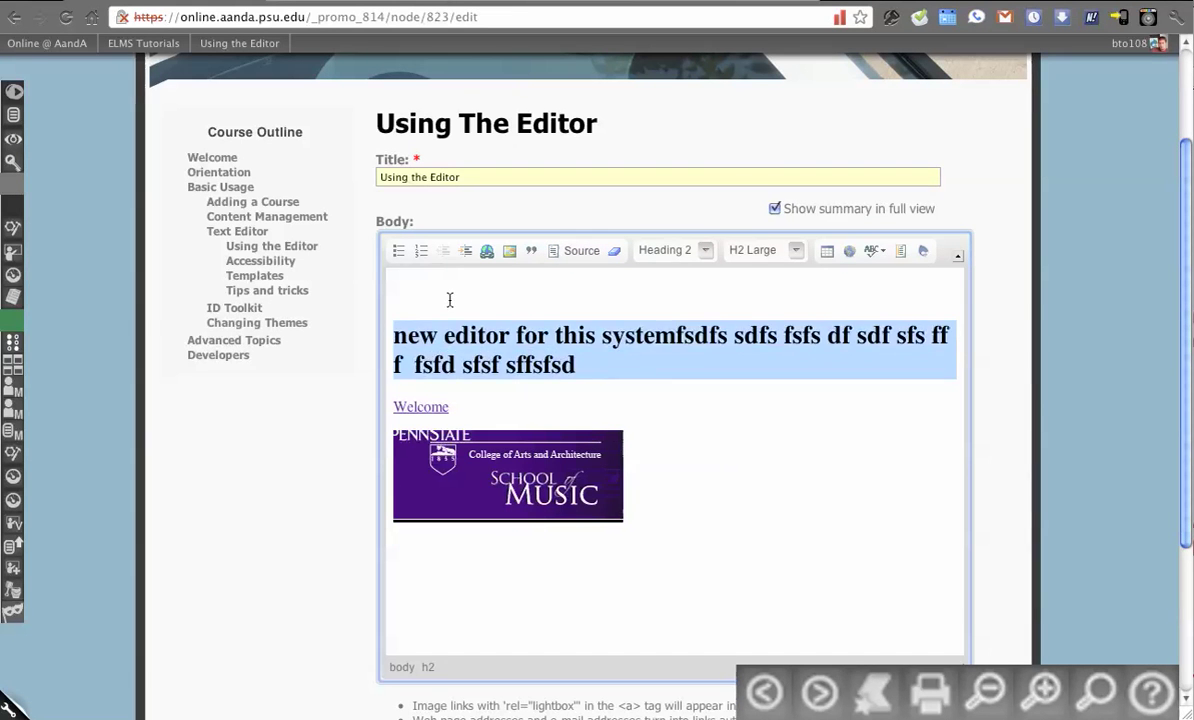
pyautogui.click(555, 315)
pyautogui.press('Delete')
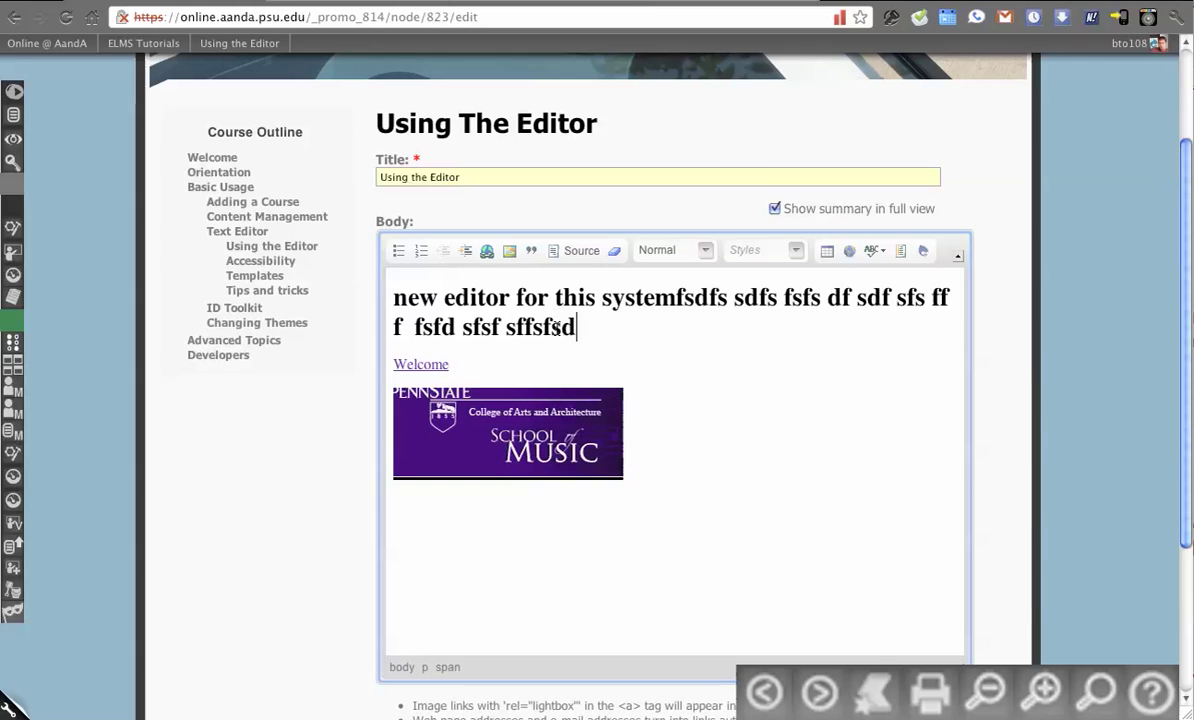
pyautogui.moveTo(578, 328); pyautogui.dragTo(390, 305)
pyautogui.click(785, 258)
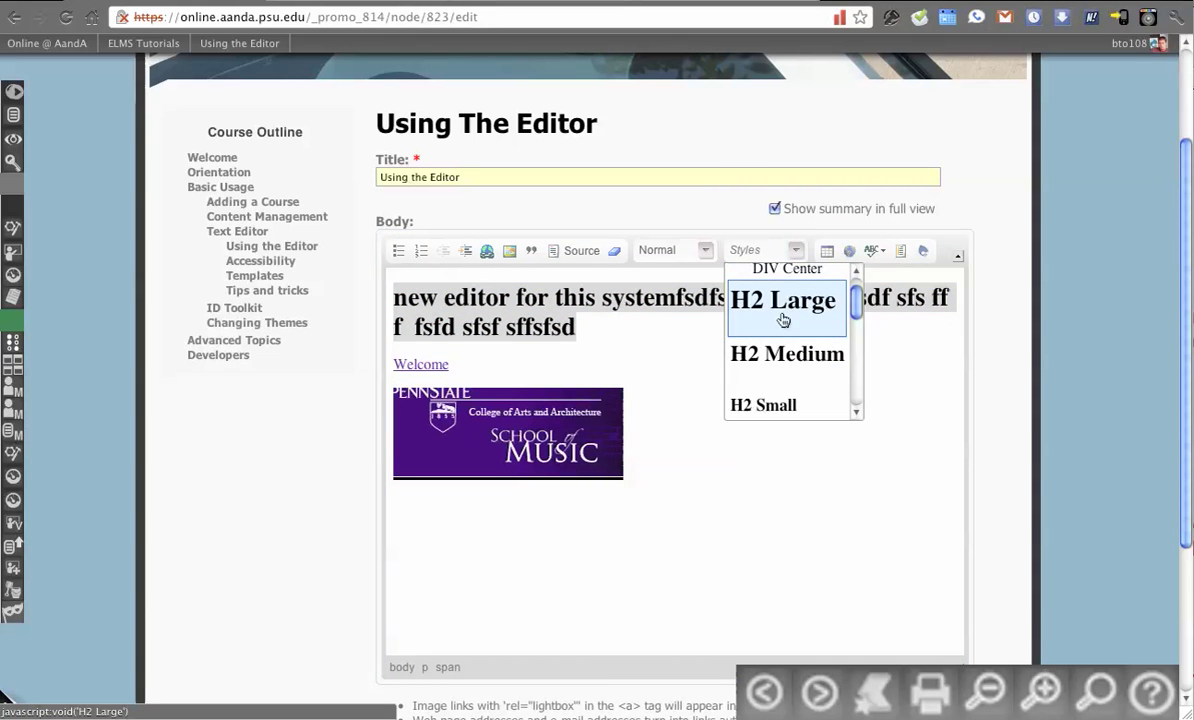
pyautogui.click(614, 251)
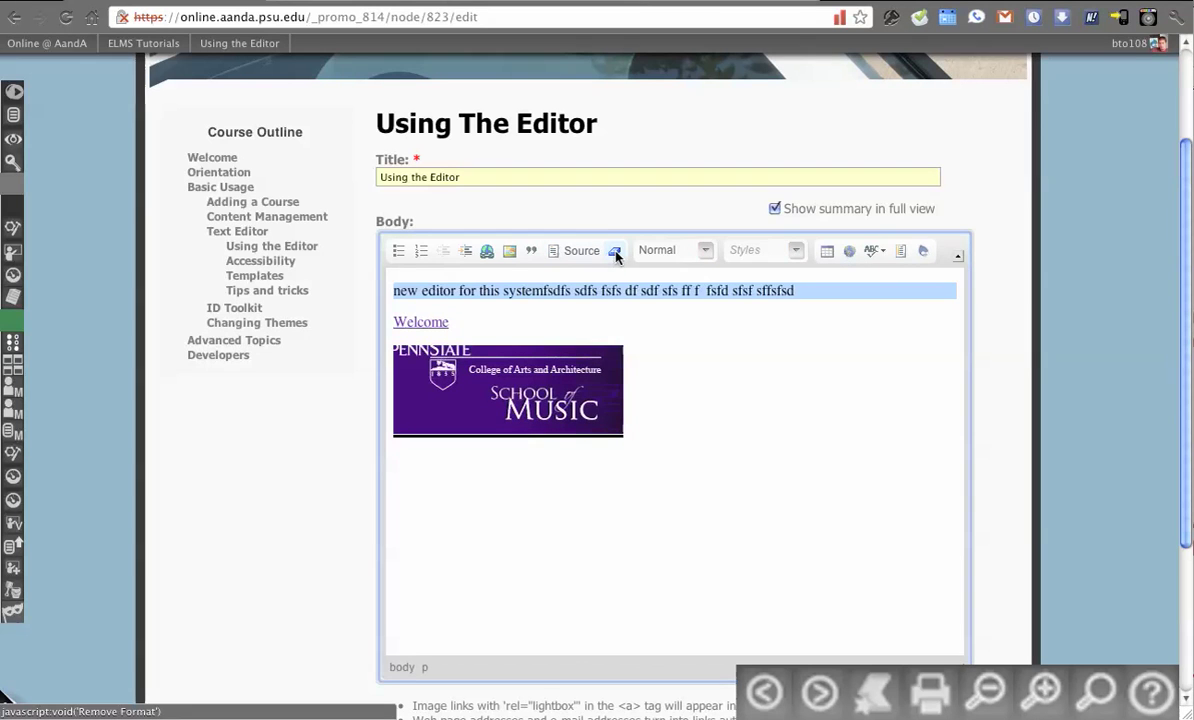
# Step: Apply the P Large style to the first body line
pyautogui.click(792, 284)
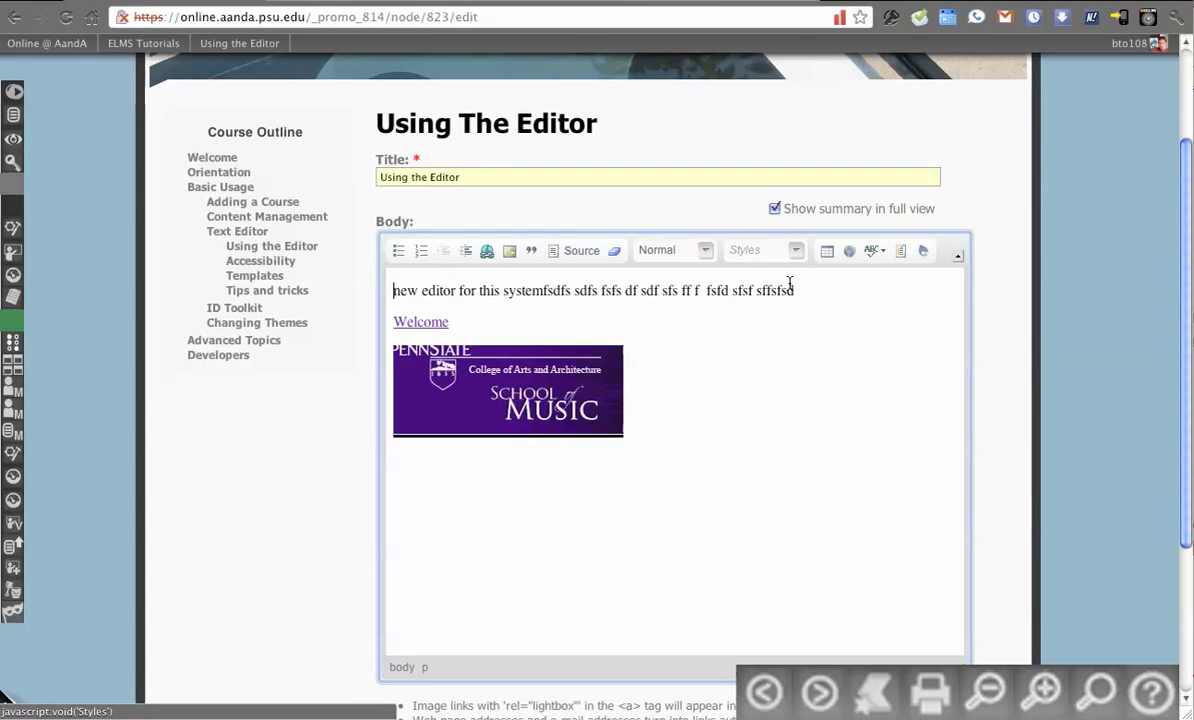
pyautogui.click(792, 253)
pyautogui.scroll(-3, 795, 338)
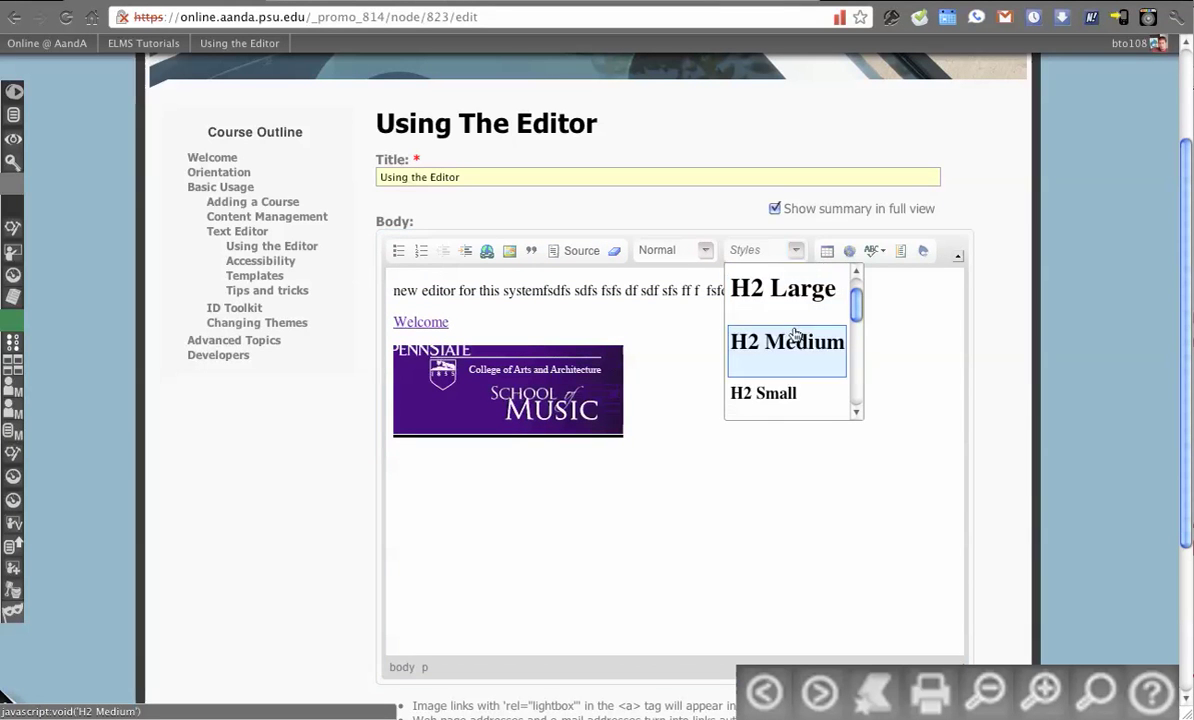
pyautogui.scroll(-1, 795, 338)
pyautogui.click(688, 290)
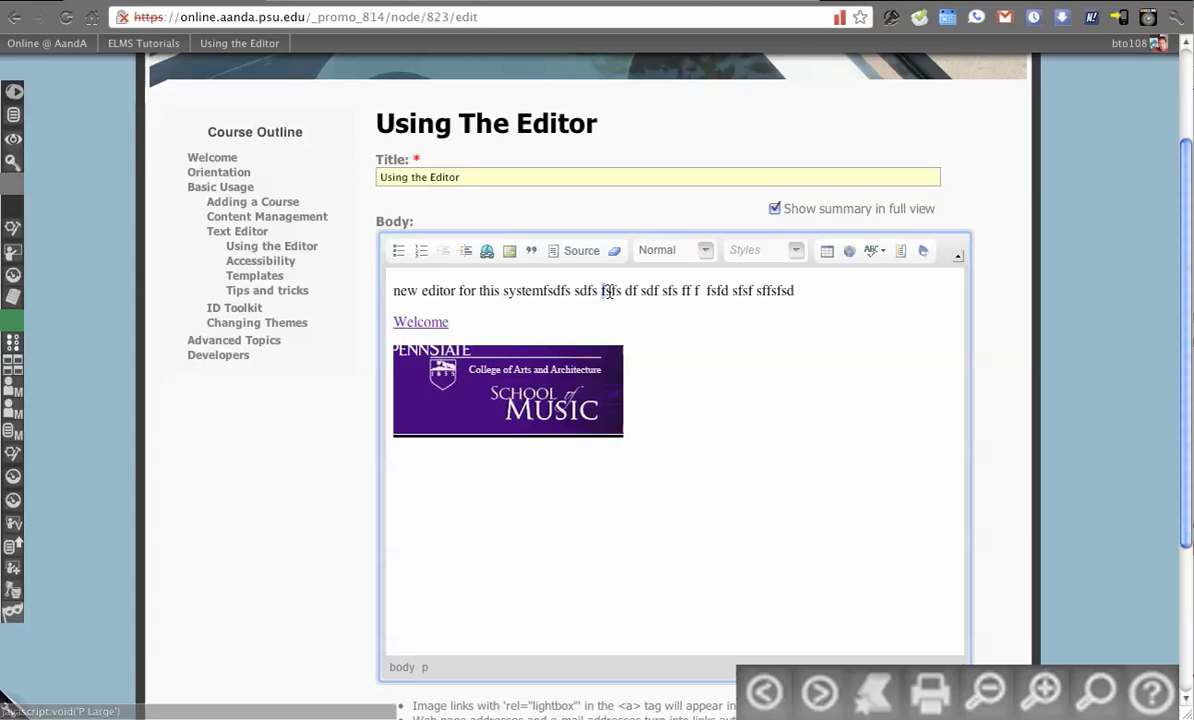
pyautogui.tripleClick(689, 290)
pyautogui.click(788, 251)
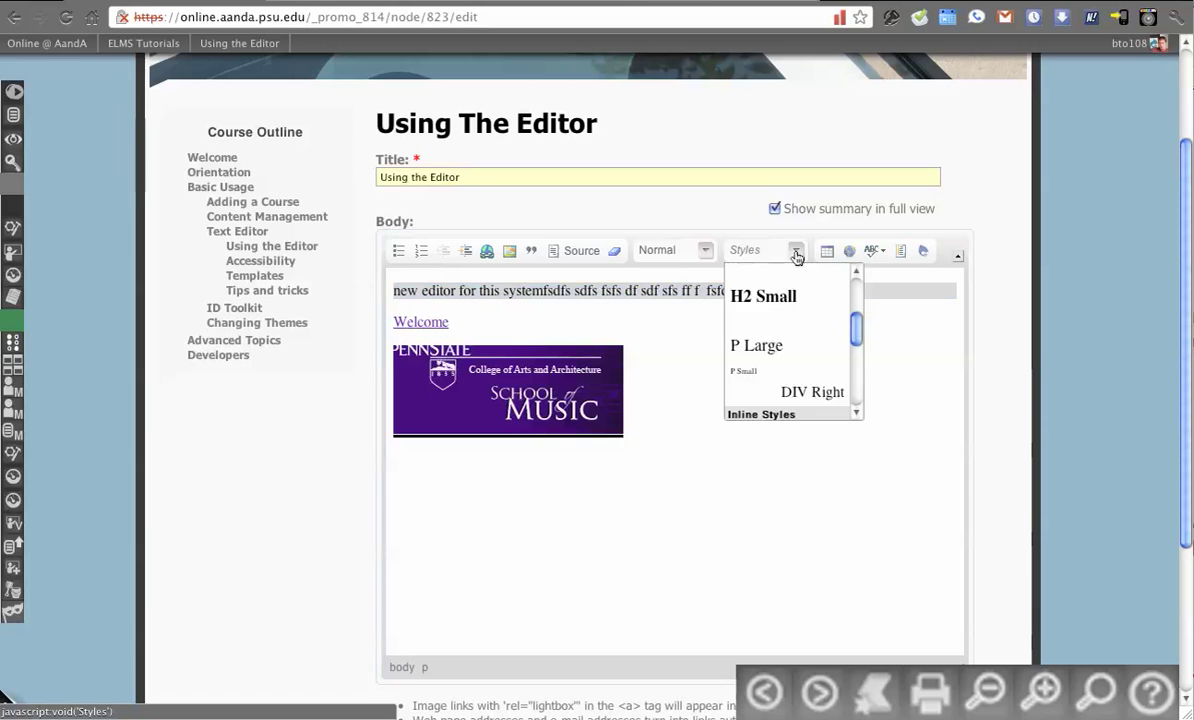
pyautogui.click(790, 345)
pyautogui.click(723, 296)
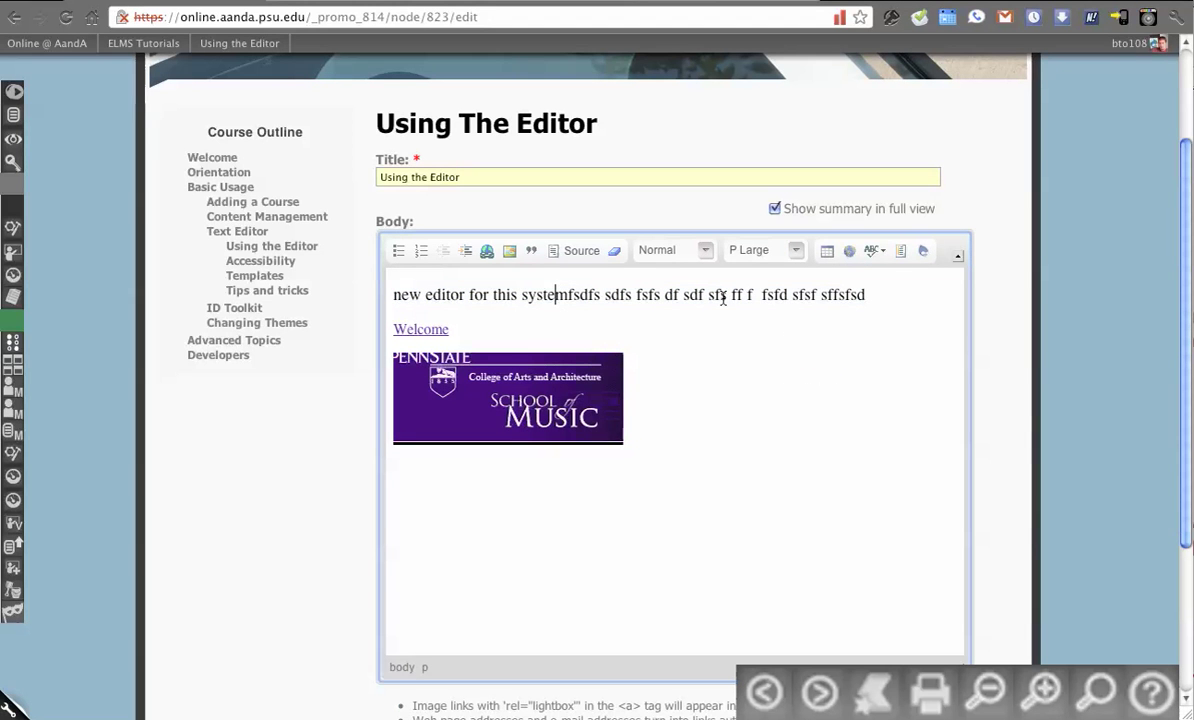
# Step: Add new short lines 'ad', 'a' and 'da' below the first line
pyautogui.click(882, 294)
pyautogui.press('Return')
pyautogui.write('ad')
pyautogui.press('Return')
pyautogui.write('a')
pyautogui.press('Return')
pyautogui.write('dad')
pyautogui.press('Return')
pyautogui.write('da')
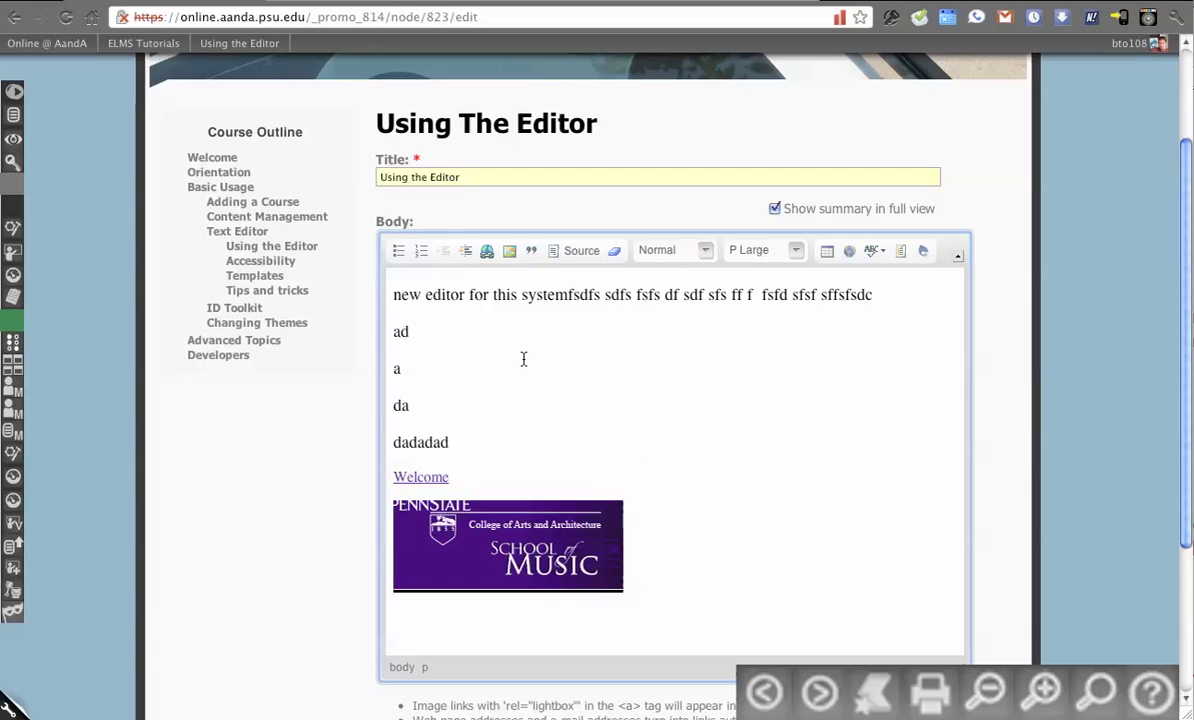
# Step: Style the new lines P Small and add blank lines above the Welcome link
pyautogui.moveTo(477, 443); pyautogui.dragTo(374, 322)
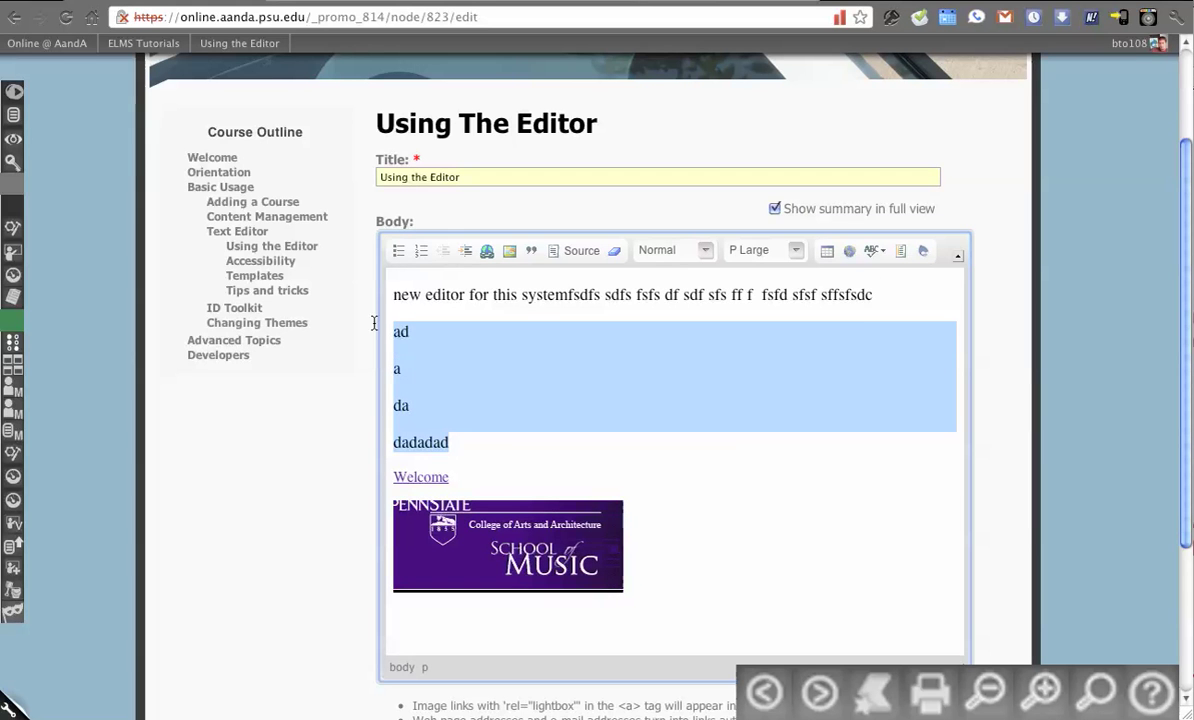
pyautogui.click(796, 251)
pyautogui.click(788, 370)
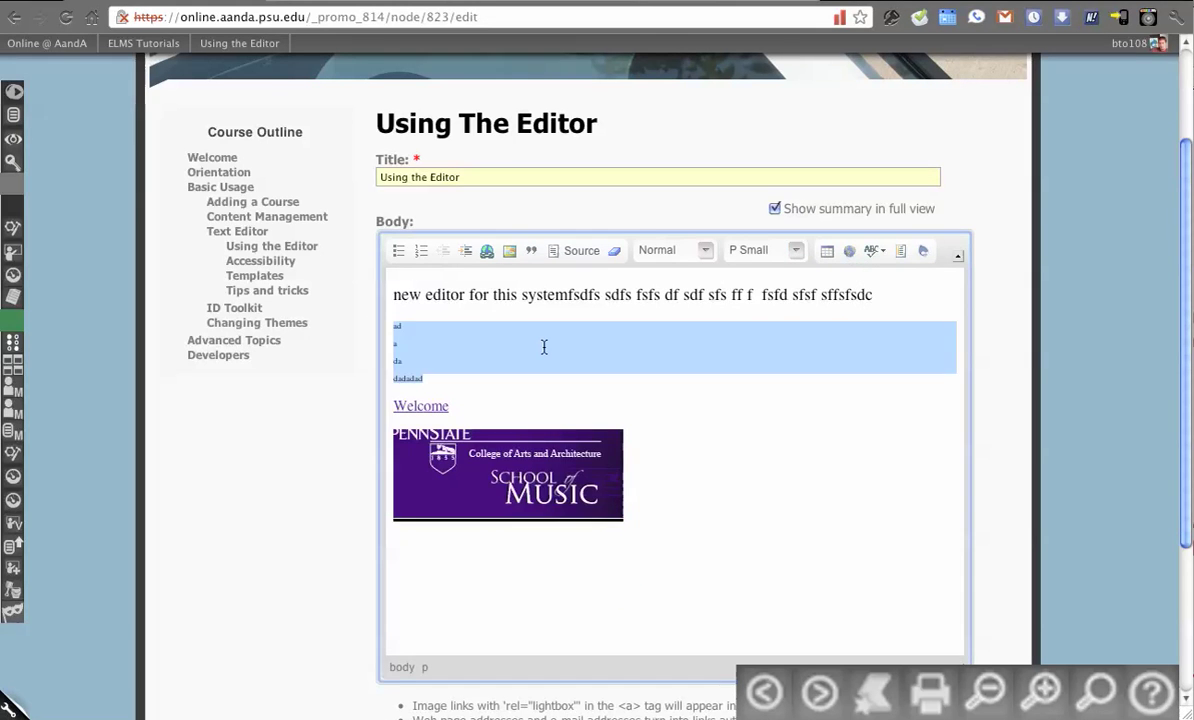
pyautogui.click(509, 368)
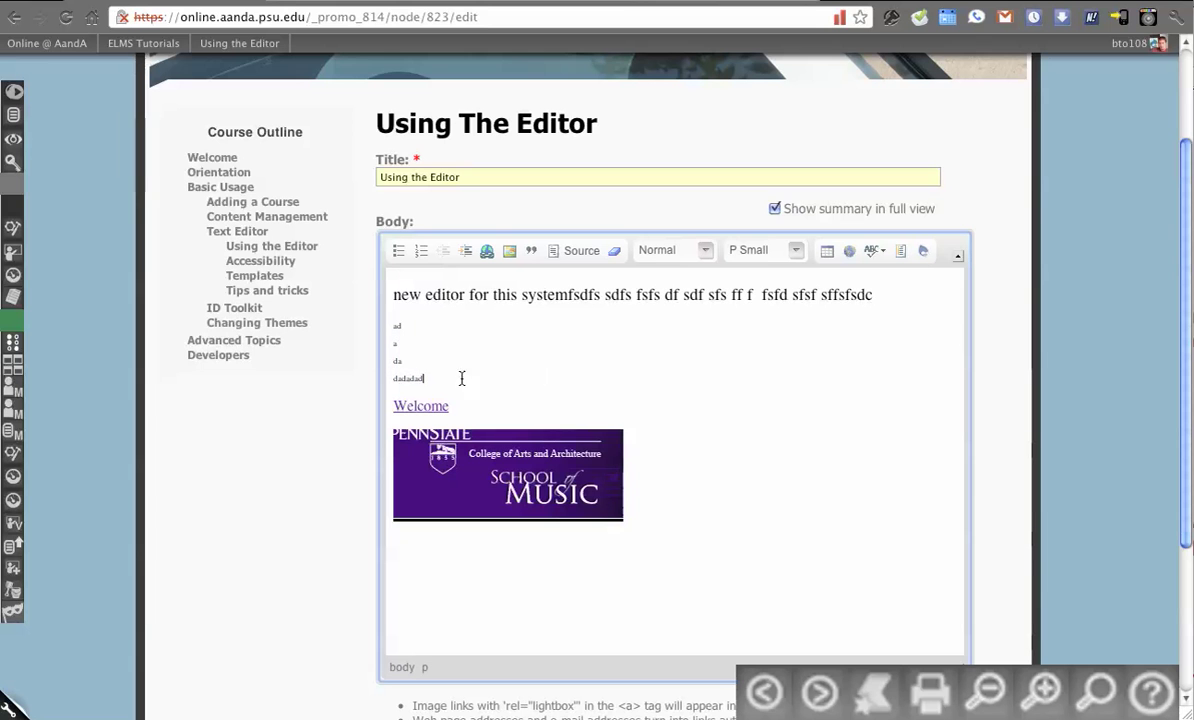
pyautogui.tripleClick(520, 380)
pyautogui.click(637, 384)
pyautogui.press('Return')
pyautogui.press('Return')
pyautogui.press('Return')
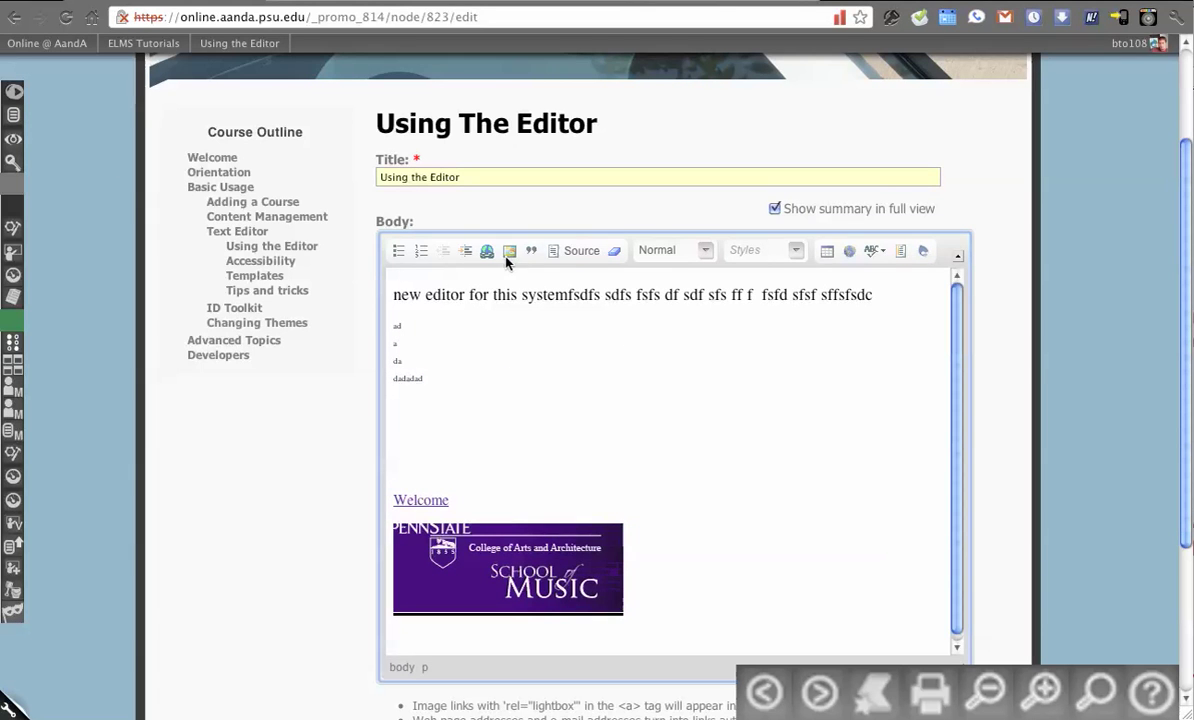
pyautogui.click(578, 251)
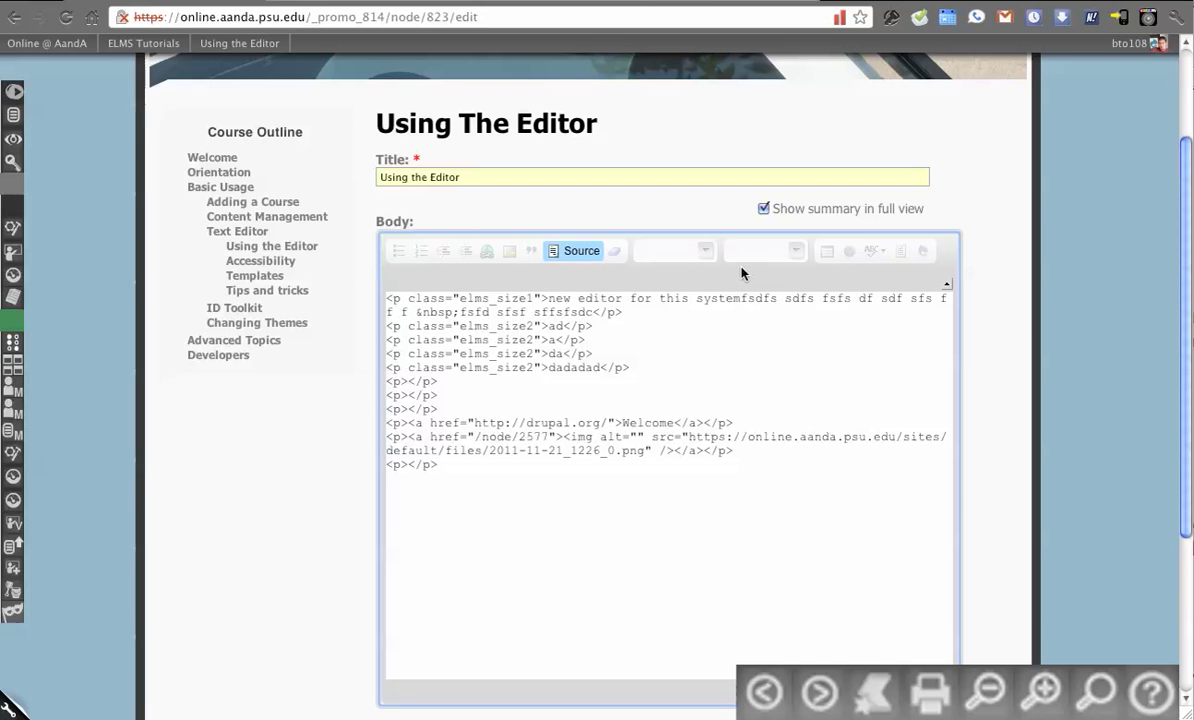
pyautogui.click(580, 250)
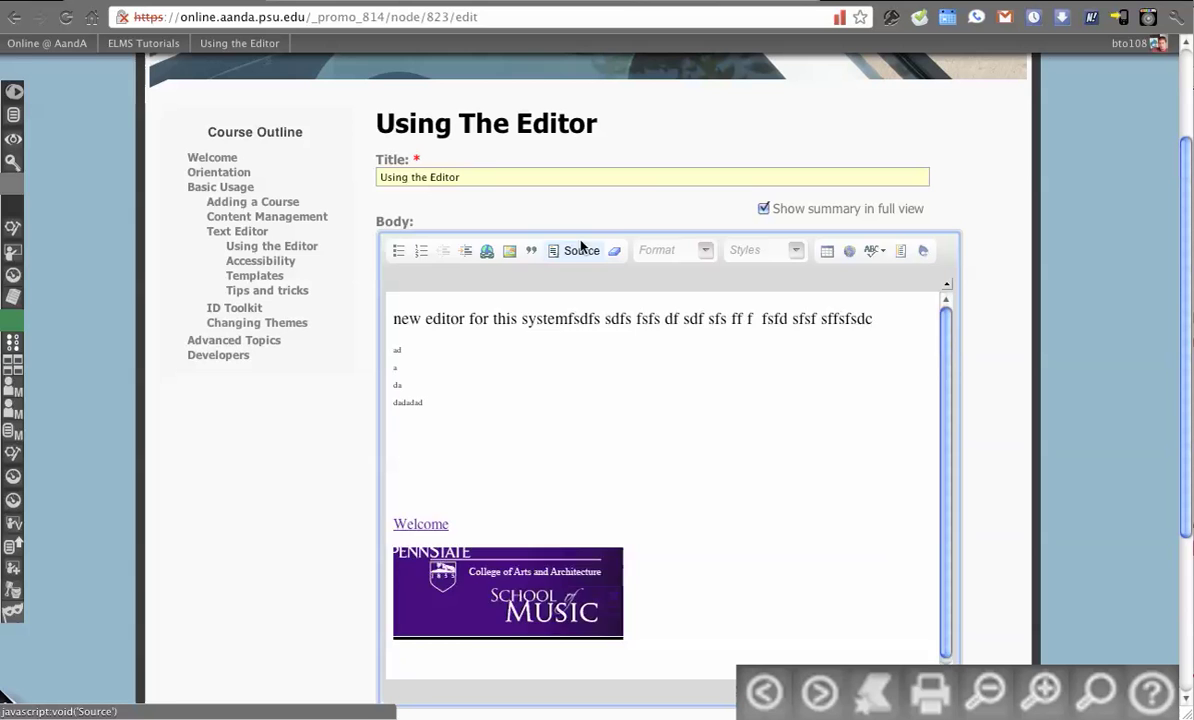
pyautogui.click(580, 250)
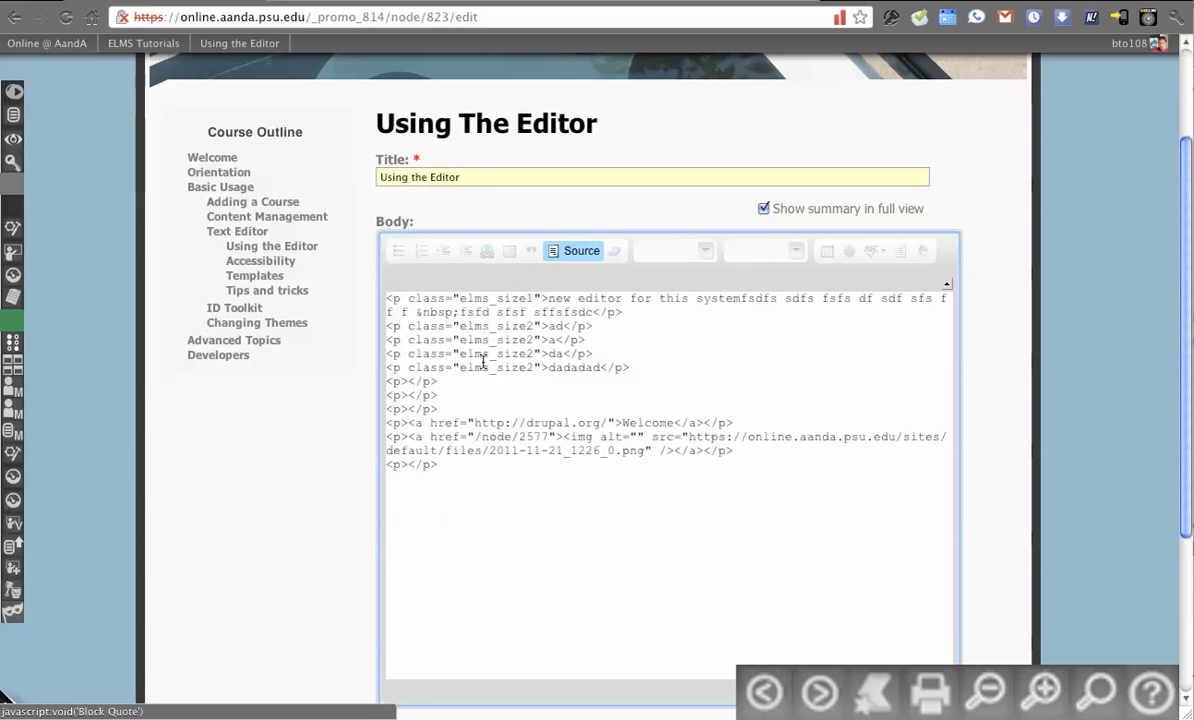
pyautogui.click(578, 251)
pyautogui.click(436, 362)
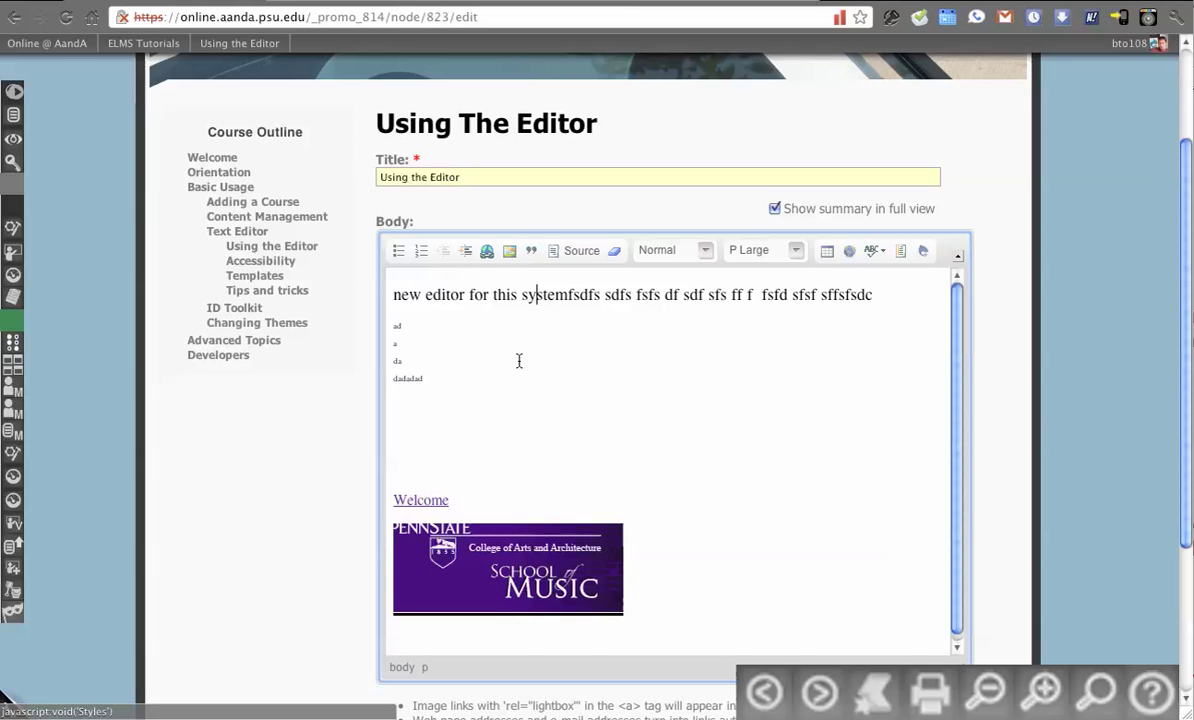
# Step: Select all the body text and remove its formatting so everything is plain
pyautogui.click(640, 346)
pyautogui.hotkey('ctrl', 'a')
pyautogui.click(614, 251)
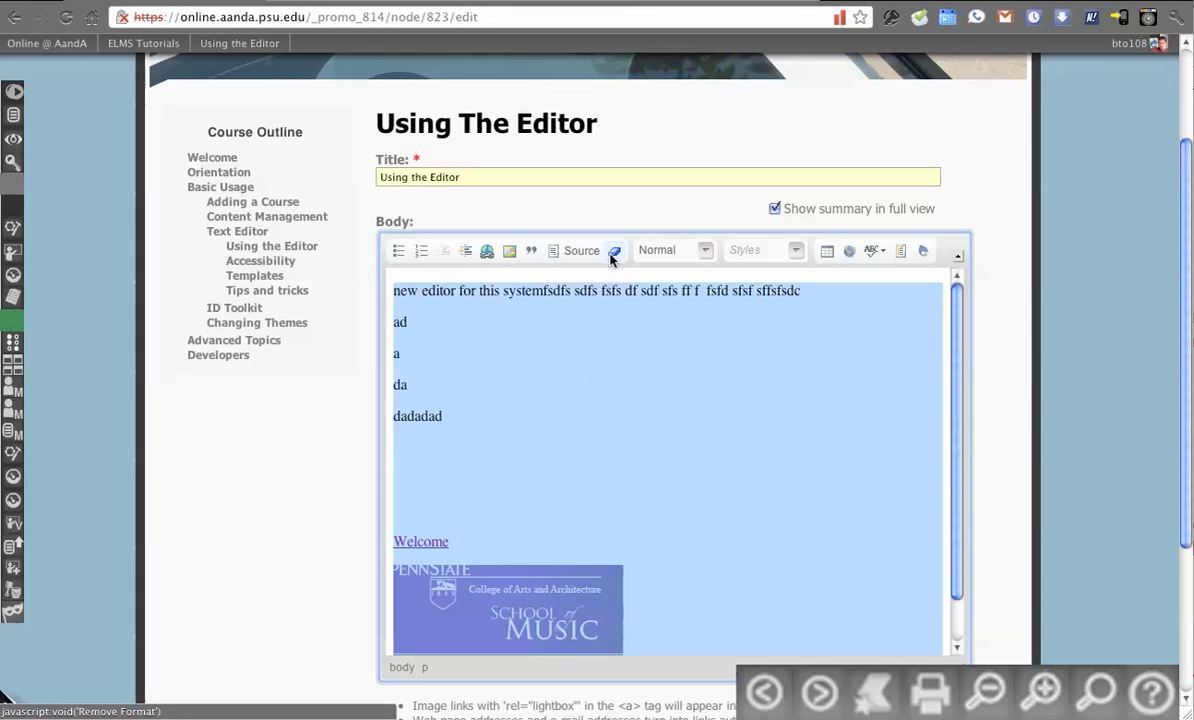
pyautogui.click(469, 418)
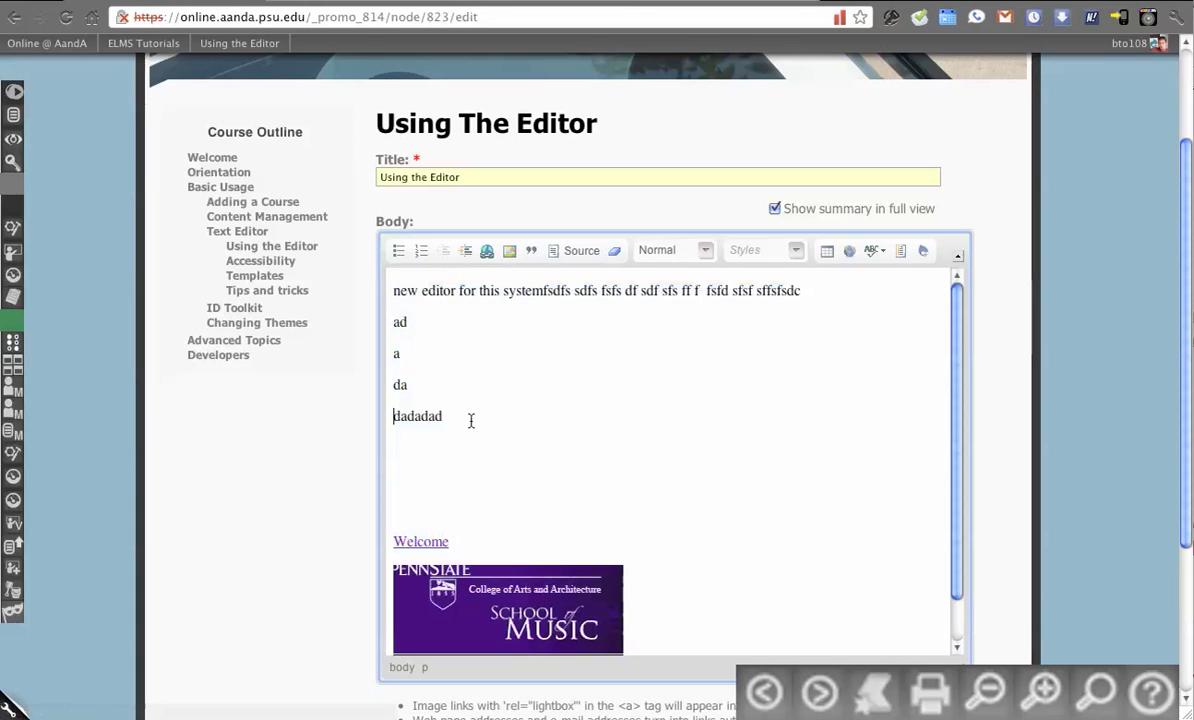
# Step: Look through the Styles list and close it without applying a style
pyautogui.click(786, 251)
pyautogui.scroll(-2, 790, 345)
pyautogui.scroll(-1, 797, 347)
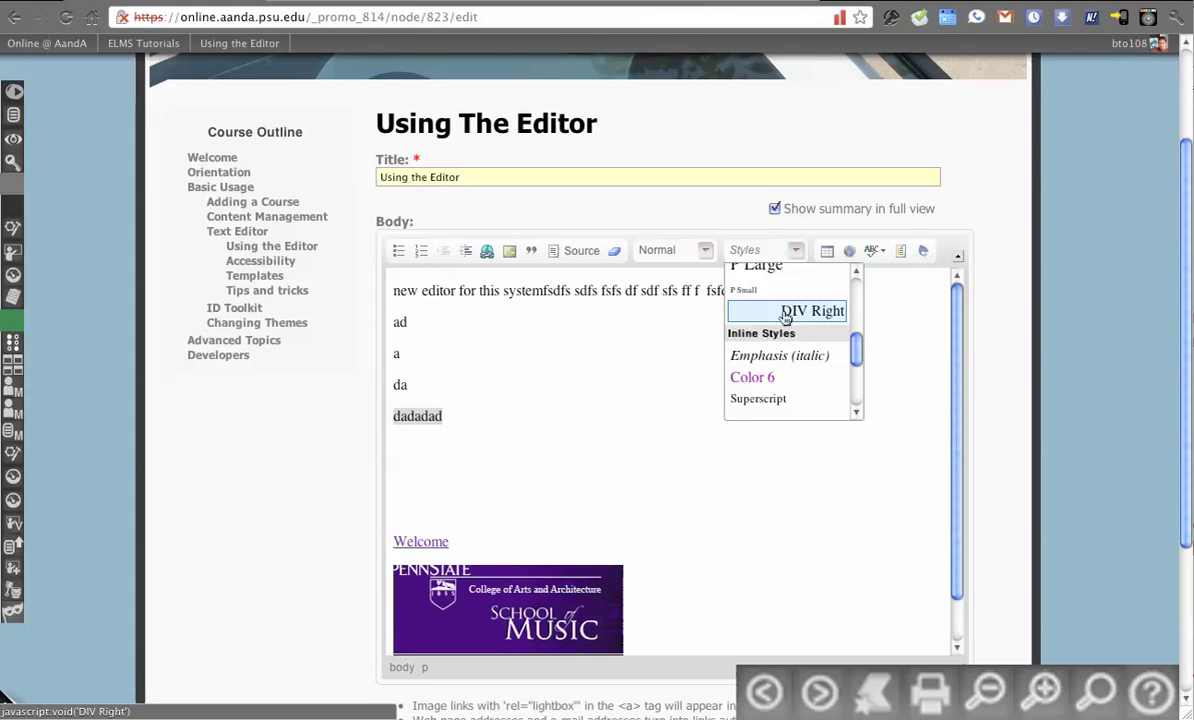
pyautogui.scroll(-1, 788, 322)
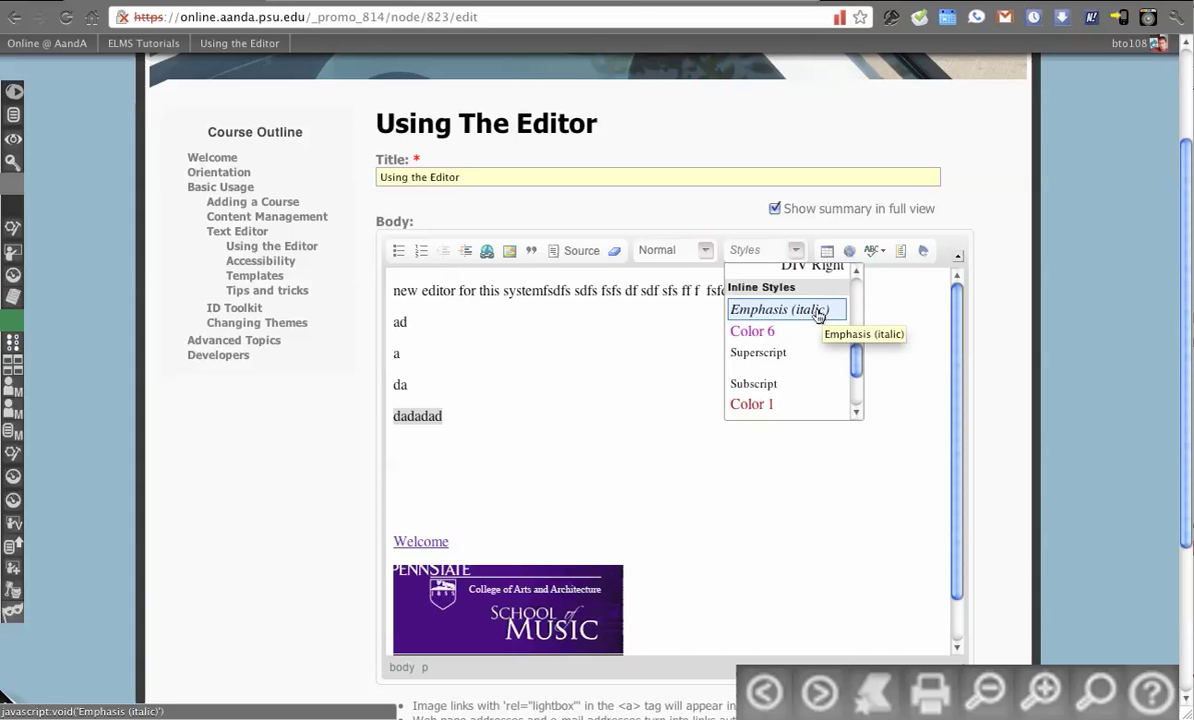
pyautogui.scroll(-1, 810, 322)
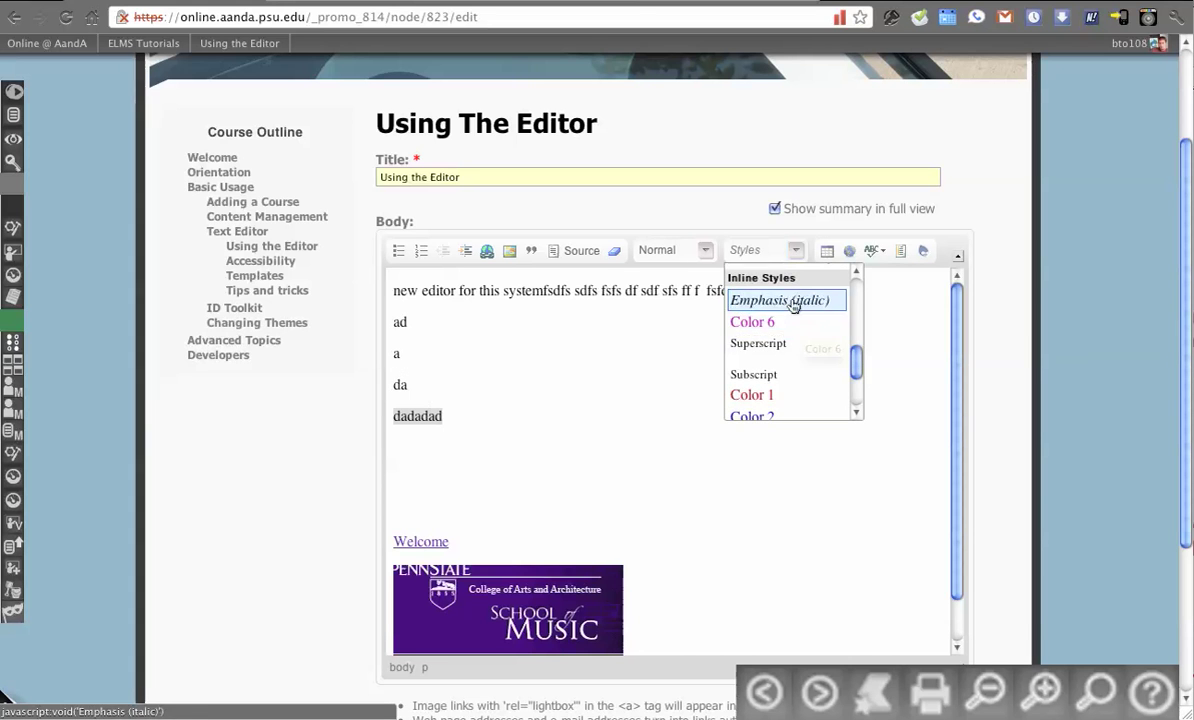
pyautogui.scroll(-2, 787, 335)
pyautogui.scroll(-3, 787, 323)
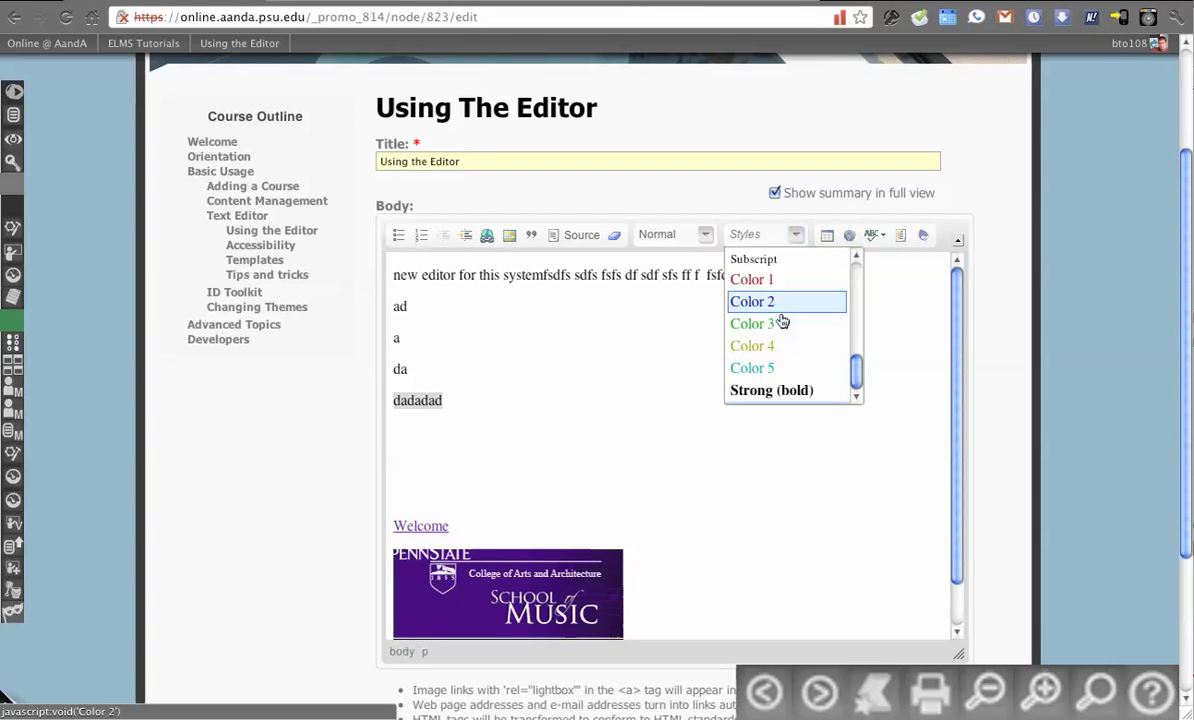
pyautogui.scroll(-1, 784, 357)
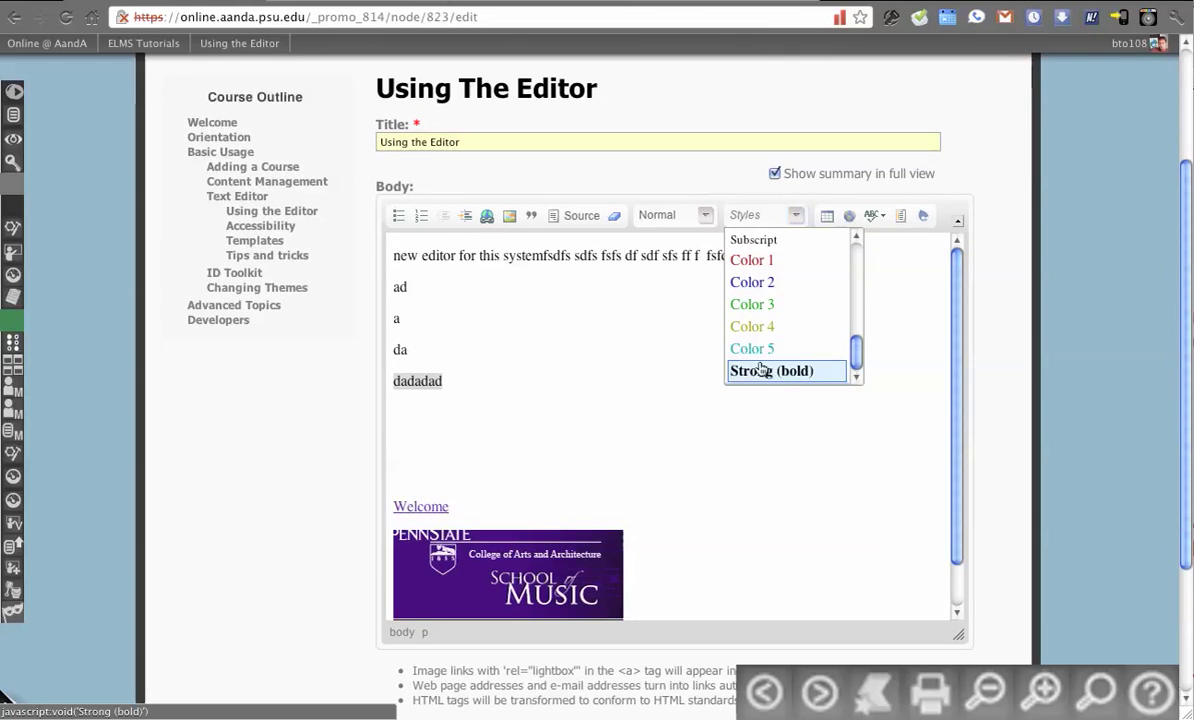
pyautogui.scroll(1, 814, 308)
pyautogui.scroll(1, 814, 308)
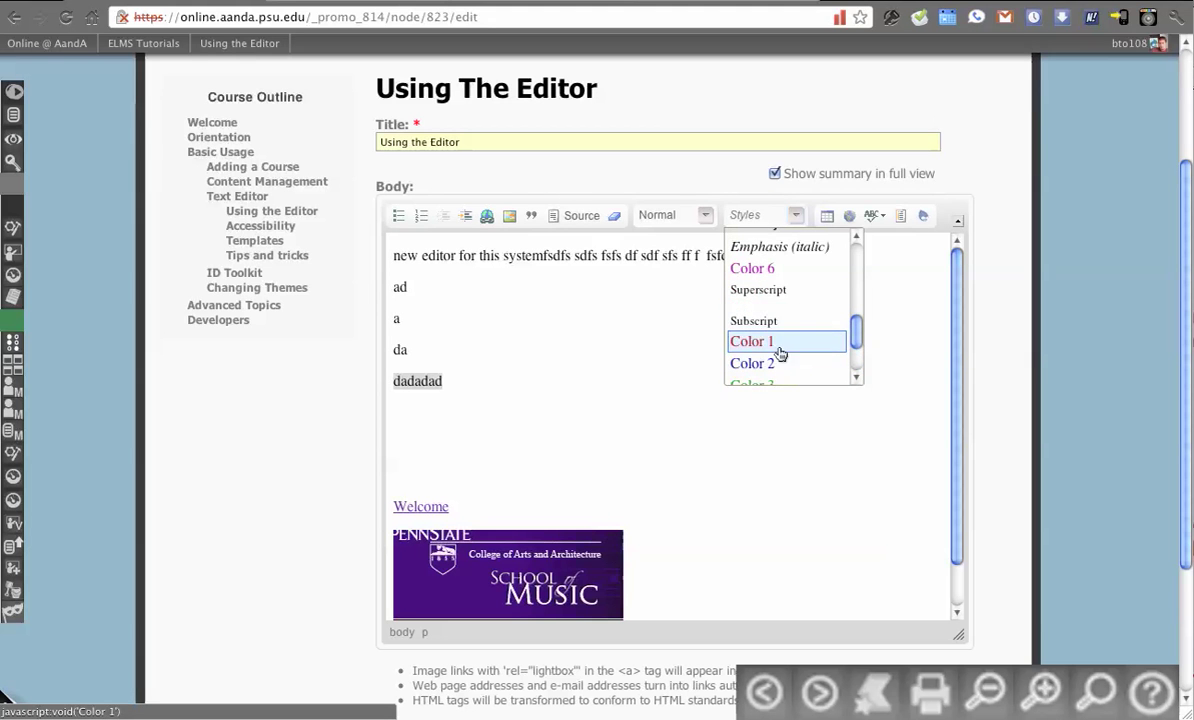
pyautogui.click(435, 384)
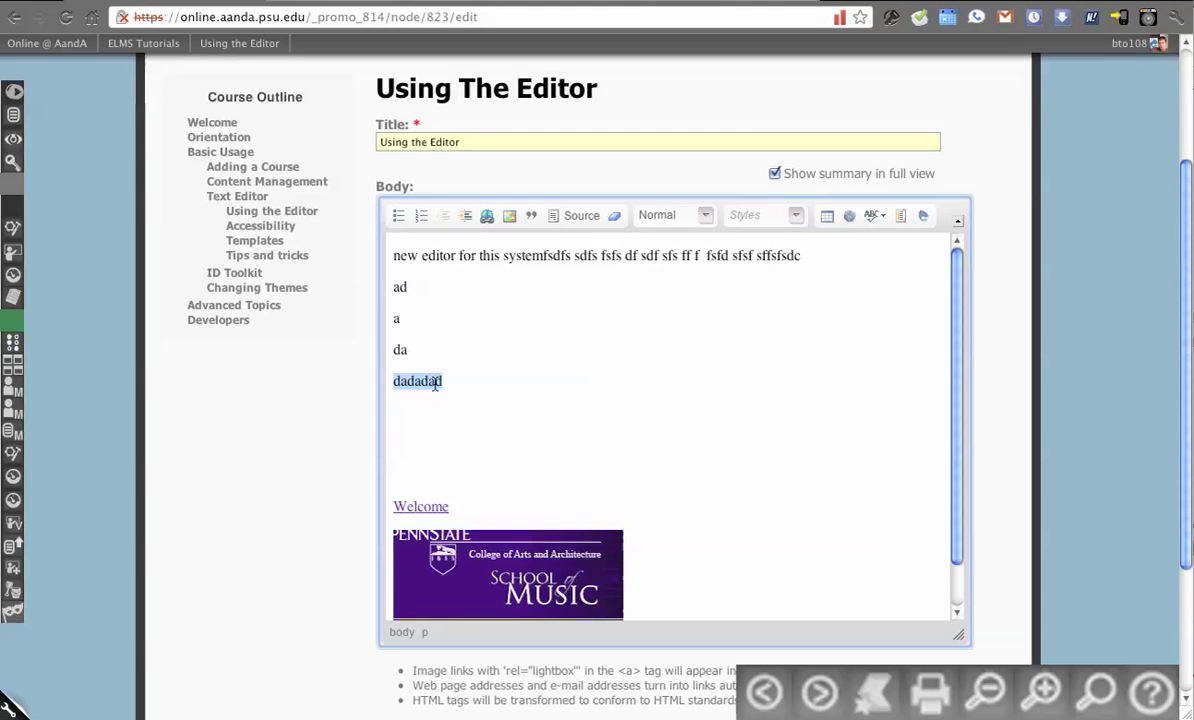
# Step: Make one letter d in 'dadadad' Superscript, leaving the caret at the line's end
pyautogui.click(439, 381)
pyautogui.click(795, 215)
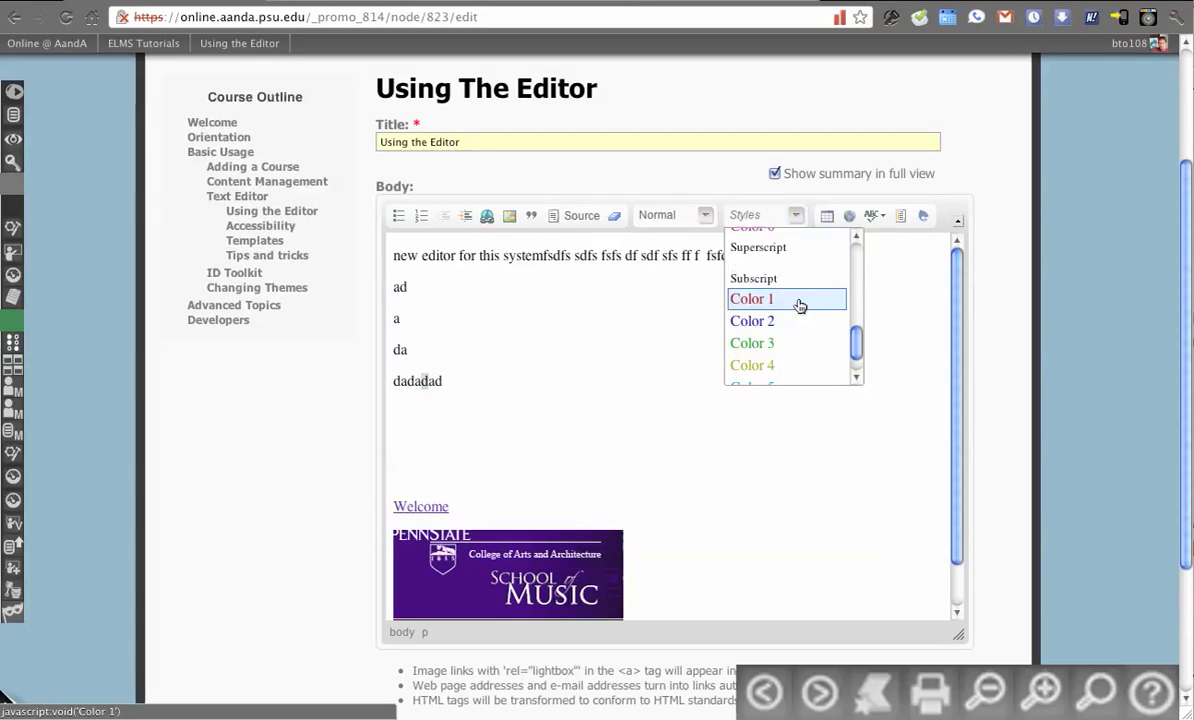
pyautogui.click(780, 248)
pyautogui.click(493, 382)
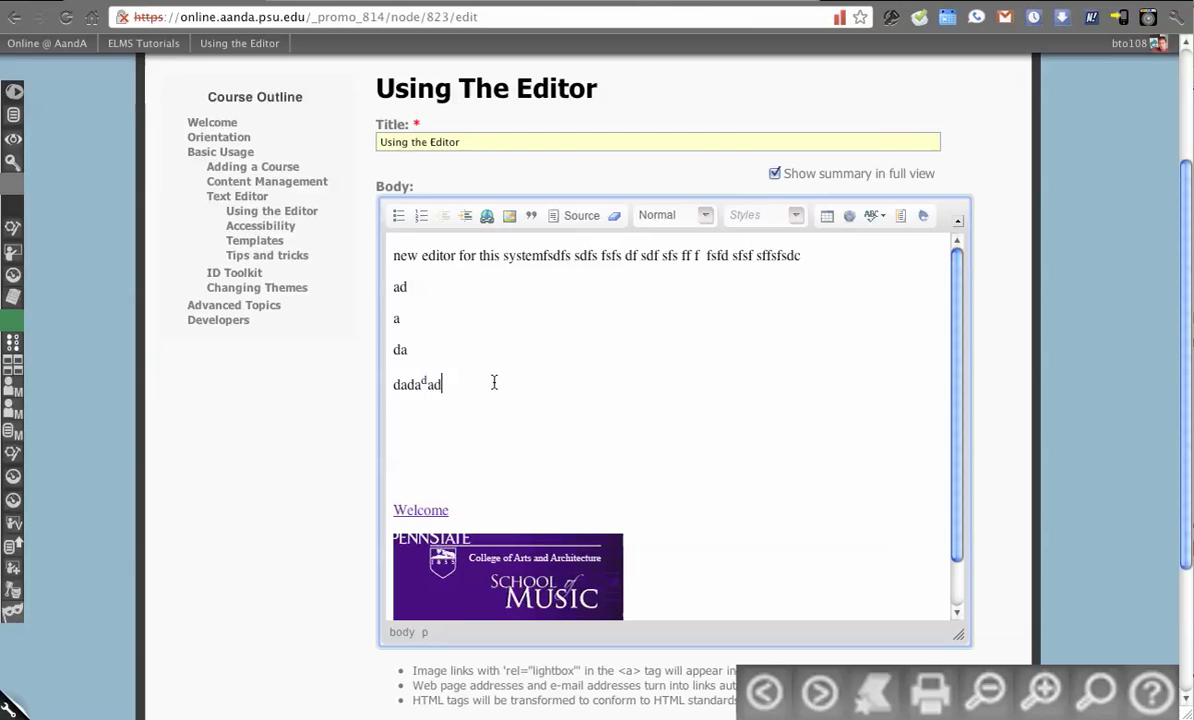